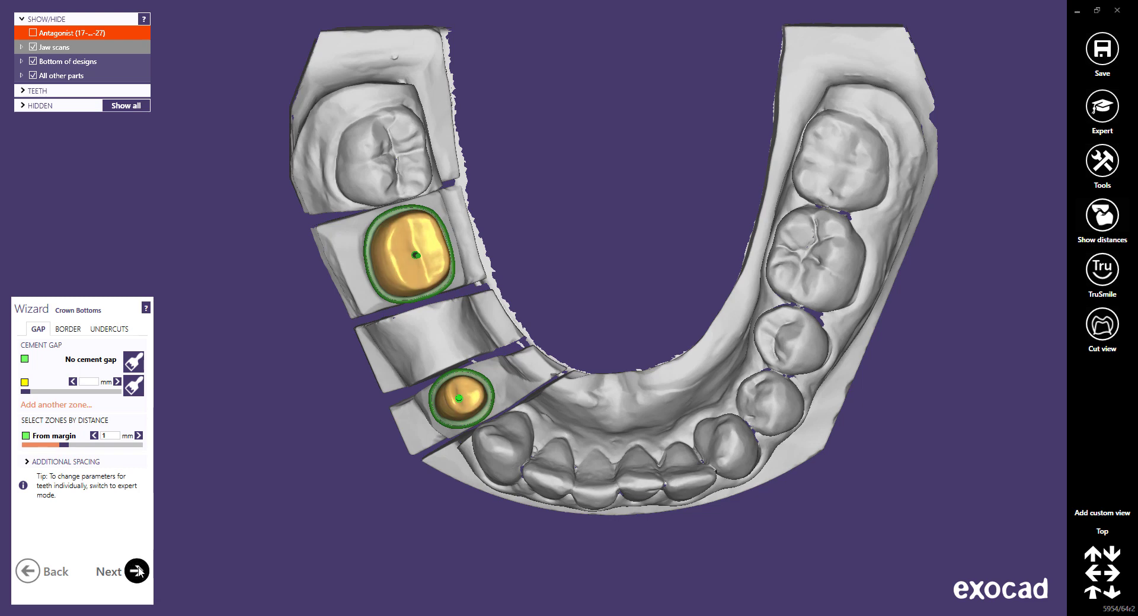
Step: Keep the default Crown Bottoms cement gap settings and advance to Copy Tooth
click(138, 572)
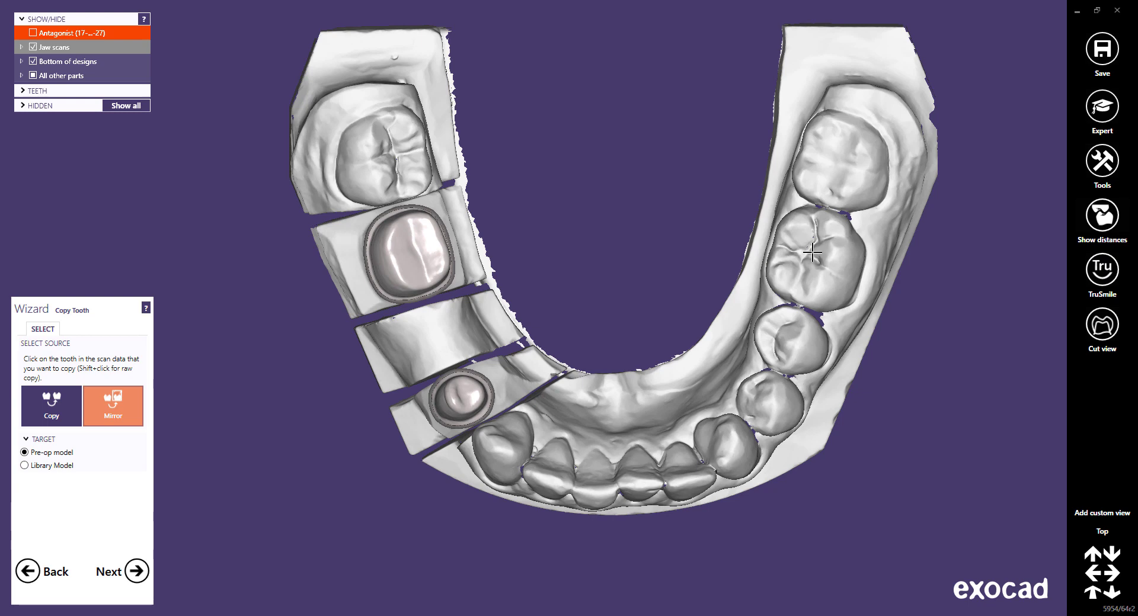
Step: Mirror the contralateral molar onto tooth 46, then pick the opposite premolar as the next source
click(811, 253)
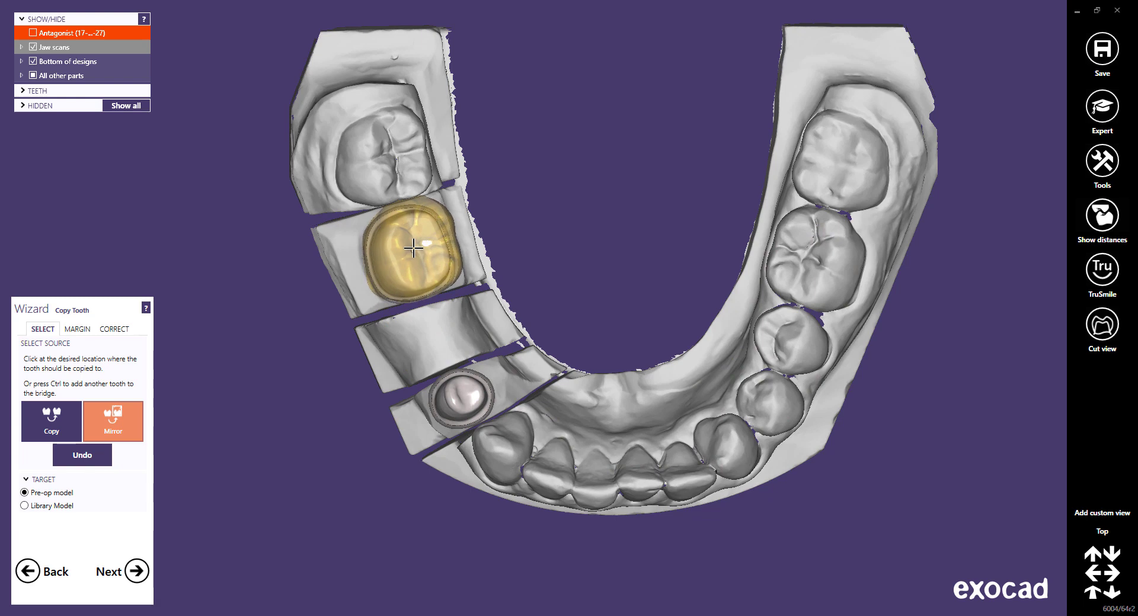
click(412, 248)
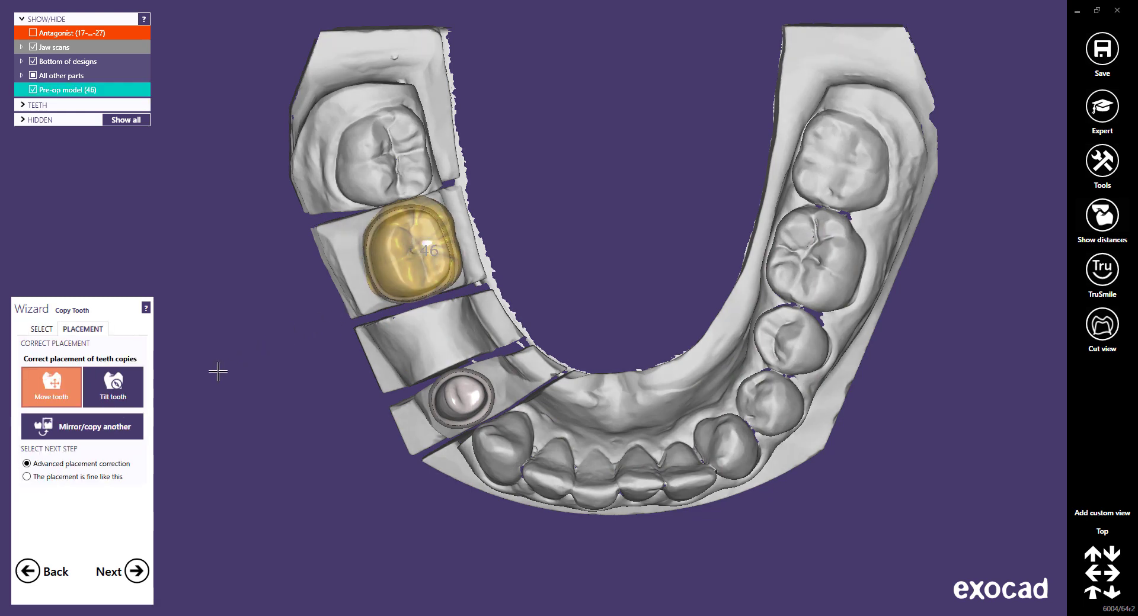
click(101, 426)
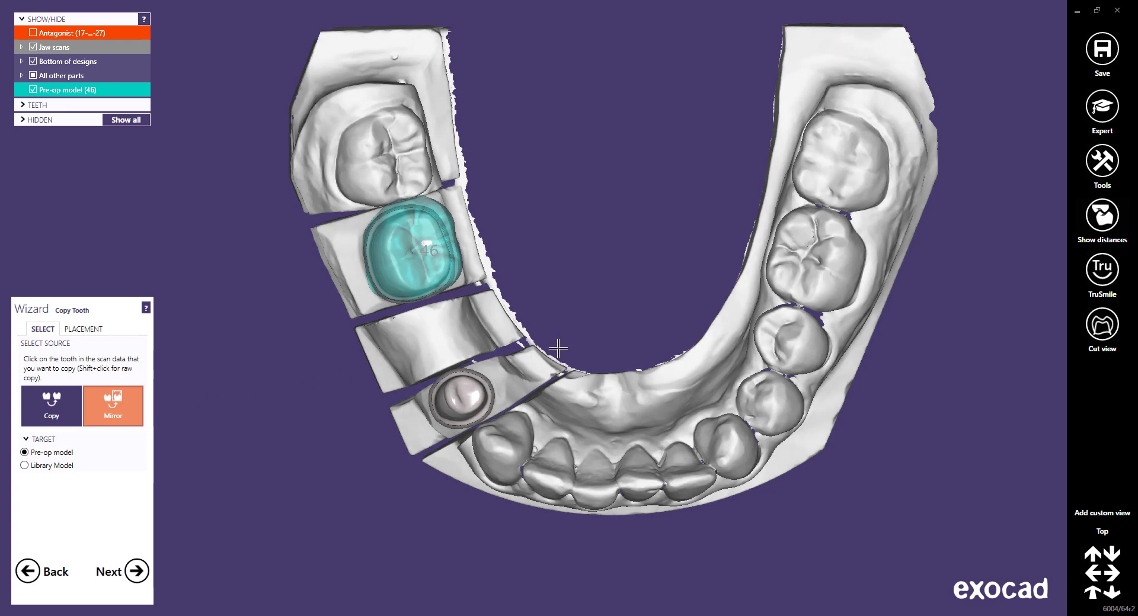
click(785, 338)
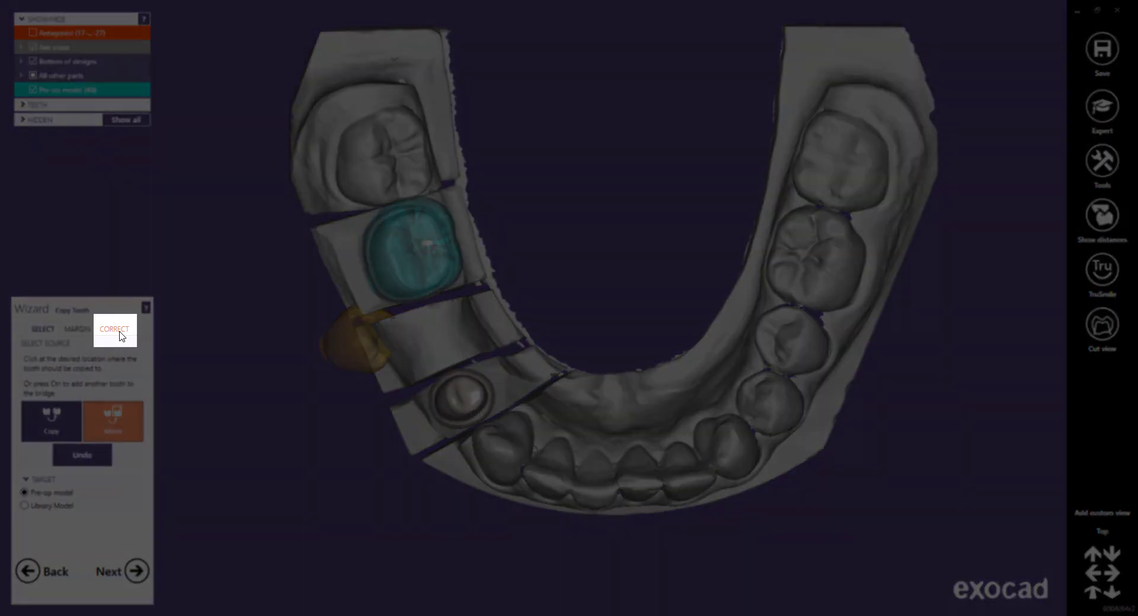
Step: Start a manual correction of the source premolar's detection, viewed from the side
click(115, 329)
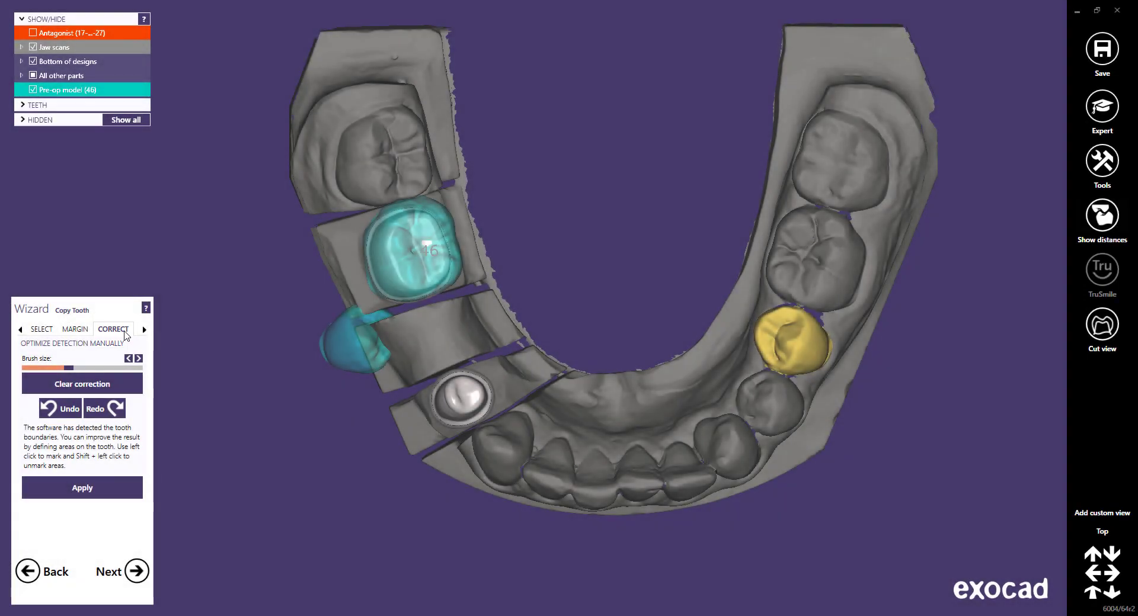
click(530, 368)
mouse_move(758, 408)
right_down()
mouse_move(760, 356)
mouse_move(760, 404)
right_up()
scroll(952, 401, up, 6)
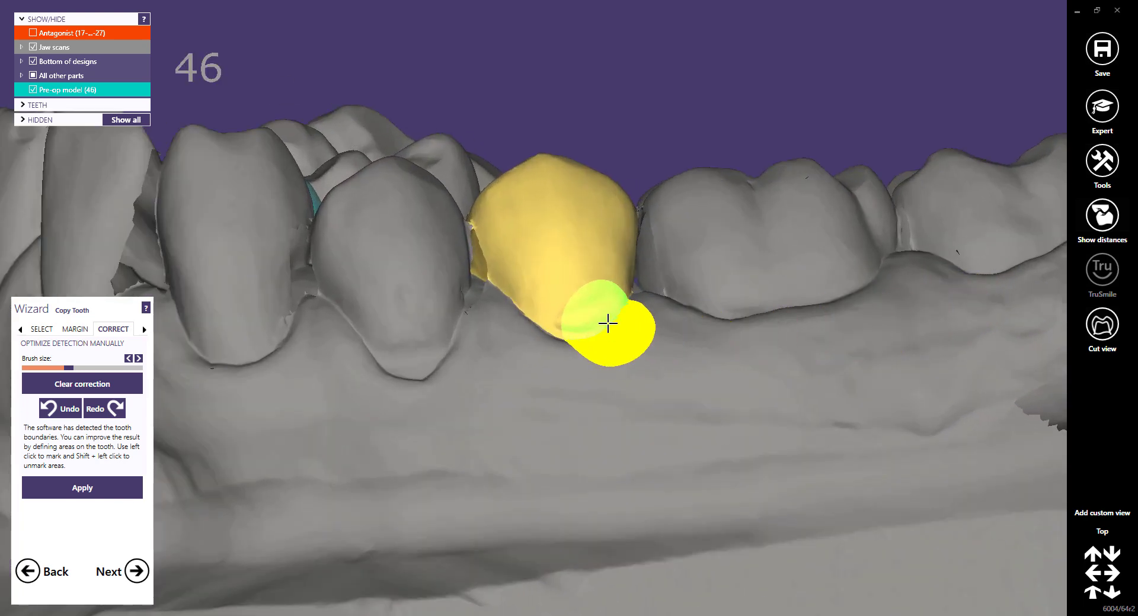
shift+scroll(615, 326, up, 5)
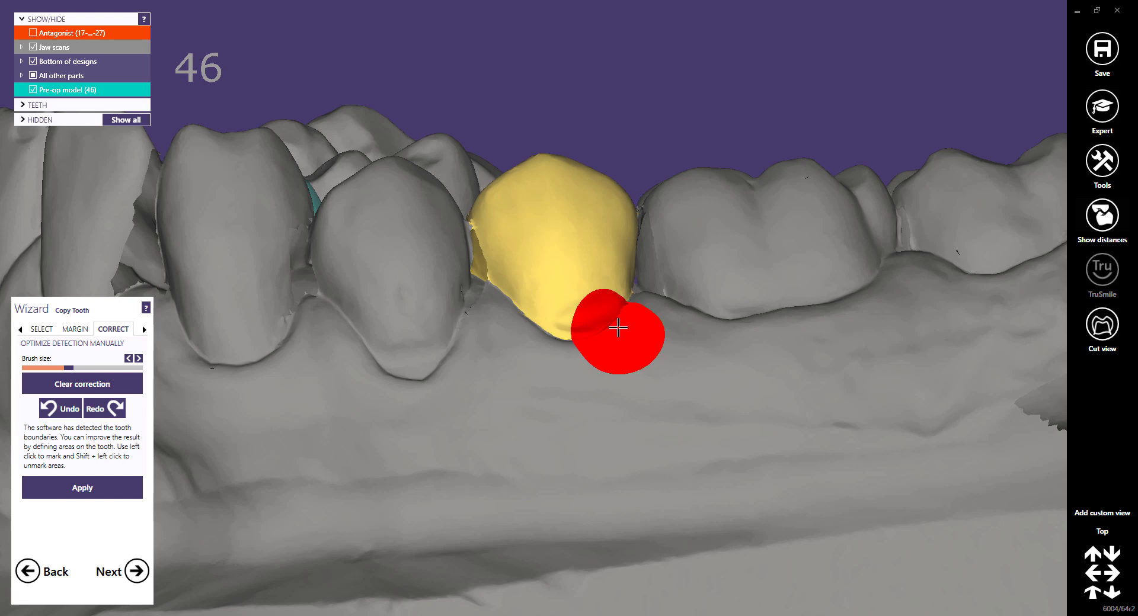
shift+scroll(616, 329, down, 2)
shift+scroll(614, 329, down, 1)
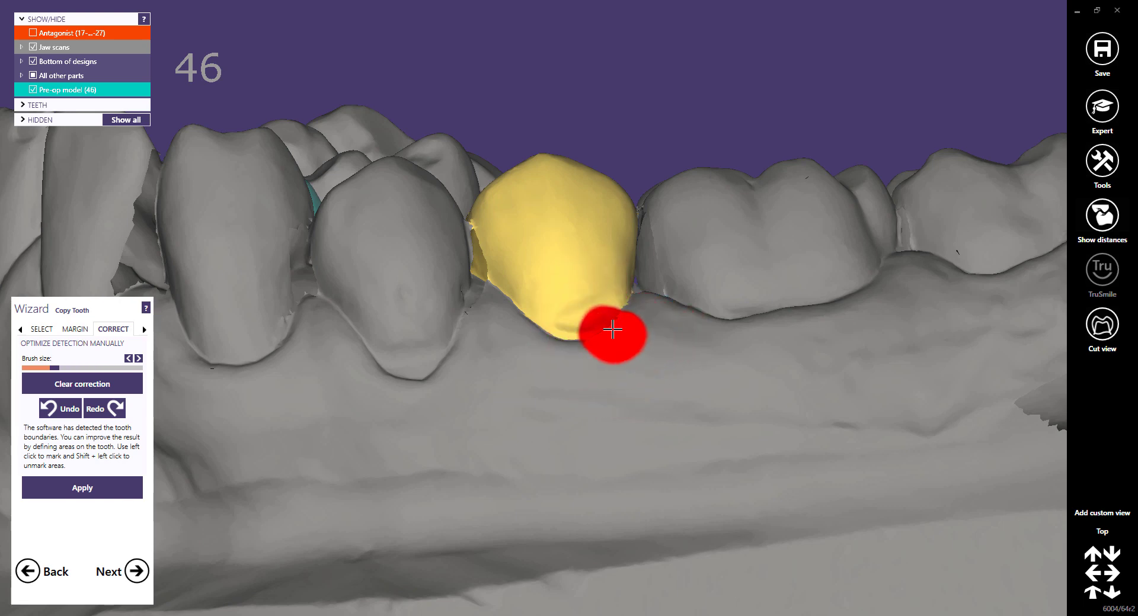
Step: Brush the crown, unmark the gum beneath it, undo two strokes, and return to top view
mouse_move(602, 330)
mouse_down()
mouse_move(521, 330)
mouse_move(581, 393)
mouse_move(625, 330)
mouse_move(665, 345)
mouse_up()
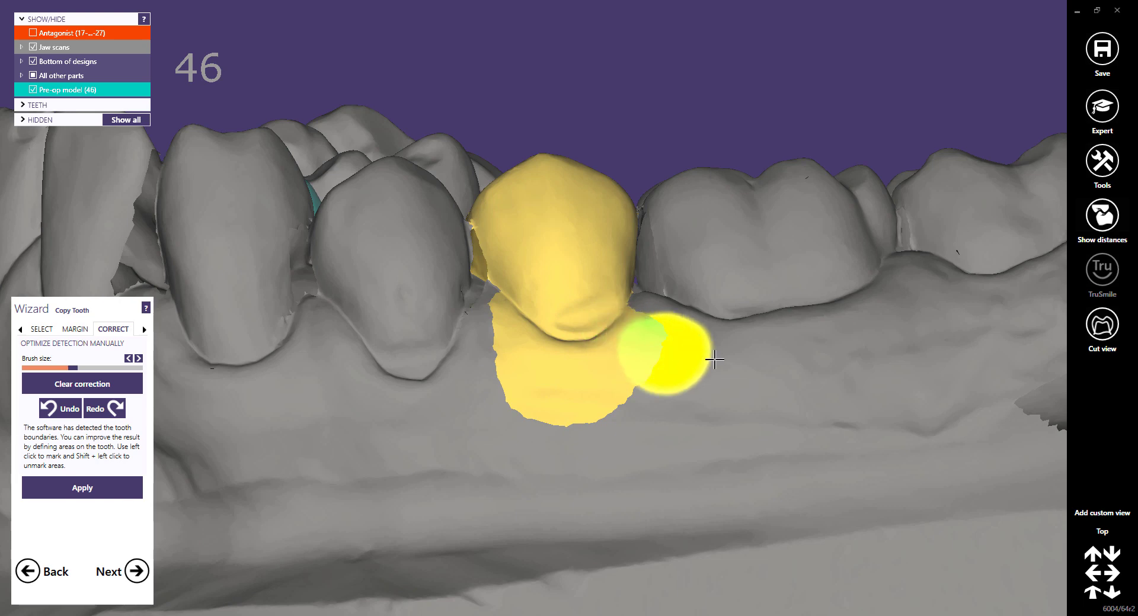
mouse_move(727, 330)
shift+mouse_down()
mouse_move(619, 408)
mouse_move(573, 423)
mouse_move(539, 412)
mouse_move(499, 372)
mouse_move(544, 403)
mouse_move(583, 410)
mouse_move(660, 380)
shift+mouse_up()
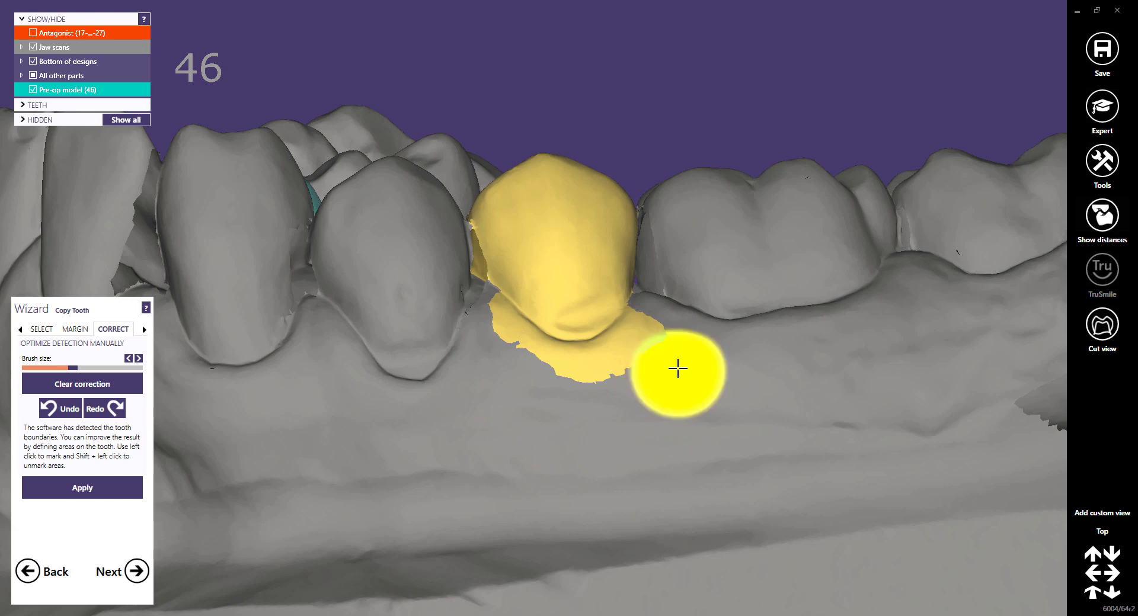
click(69, 408)
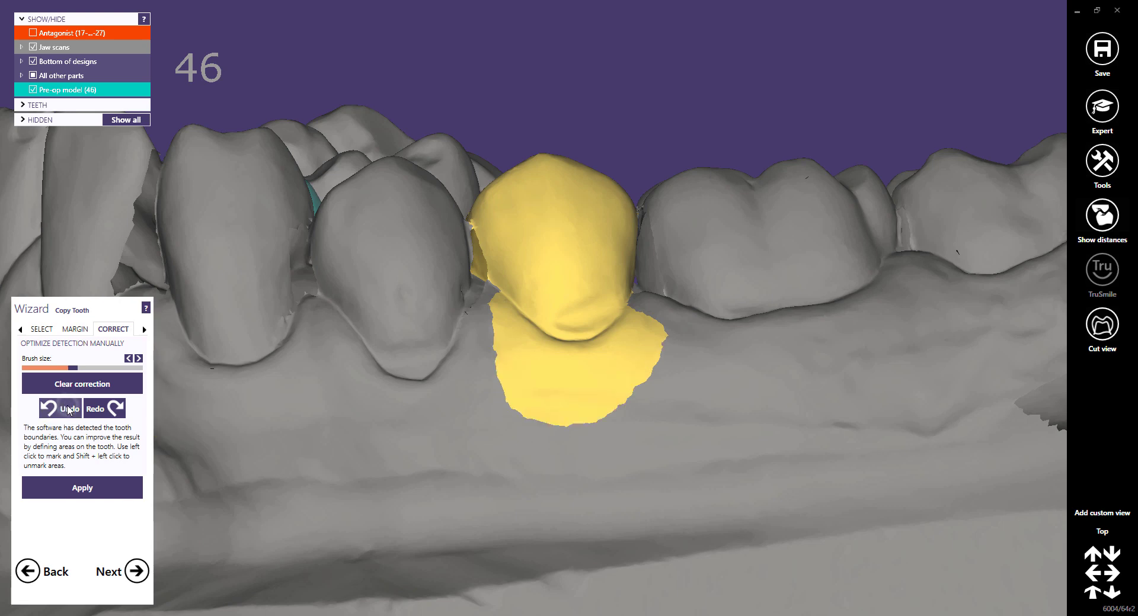
click(69, 408)
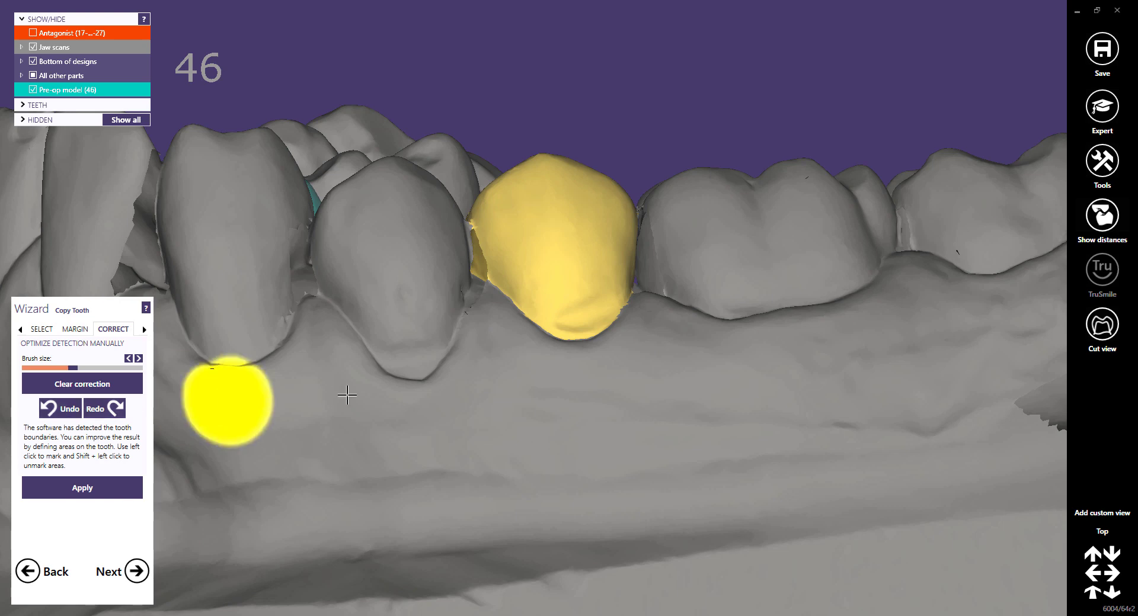
click(1102, 532)
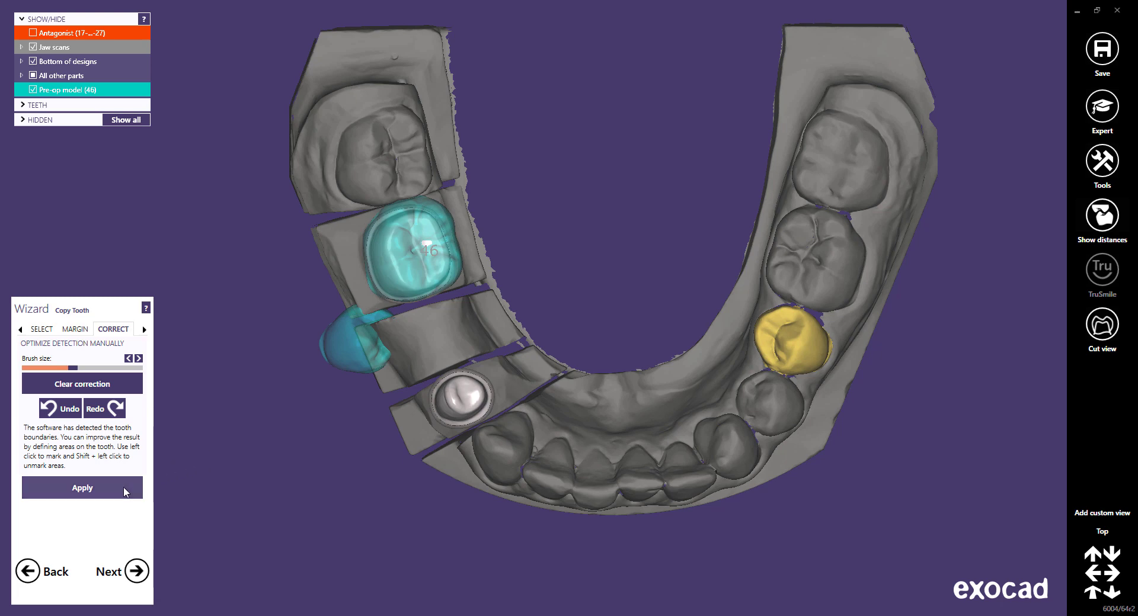
Step: Apply the corrected detection and place the mirrored premolar copy in the gap as tooth 45
click(125, 492)
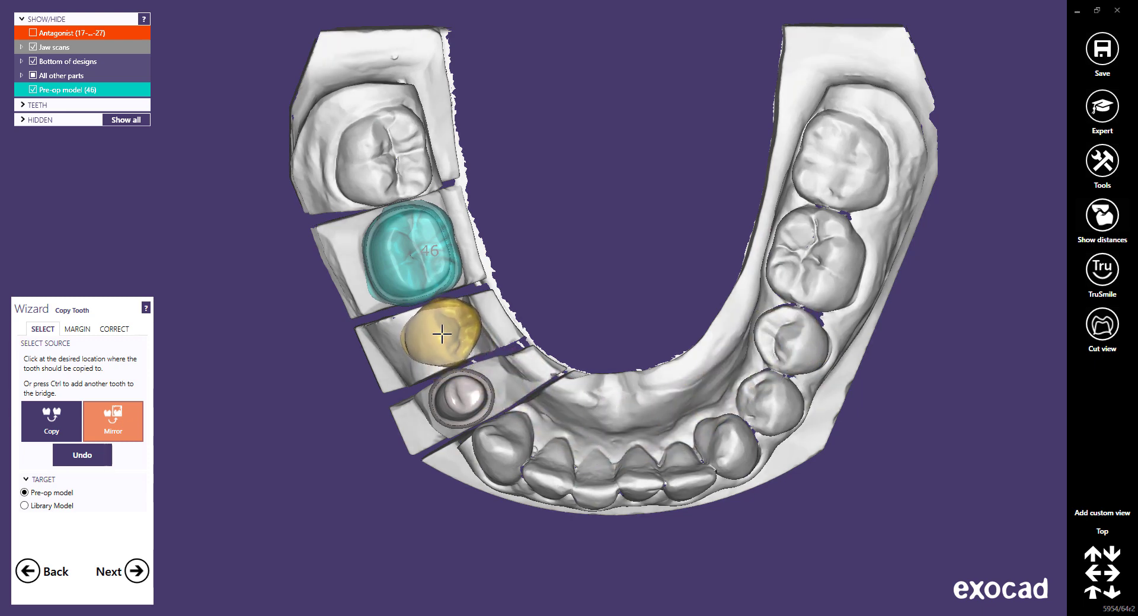
click(441, 335)
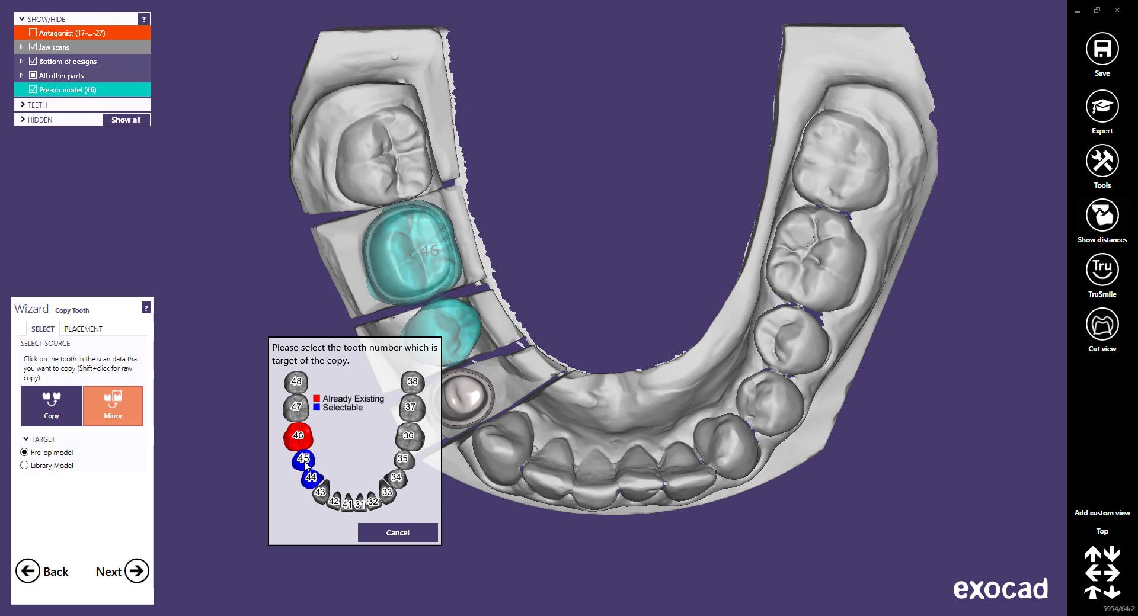
click(304, 464)
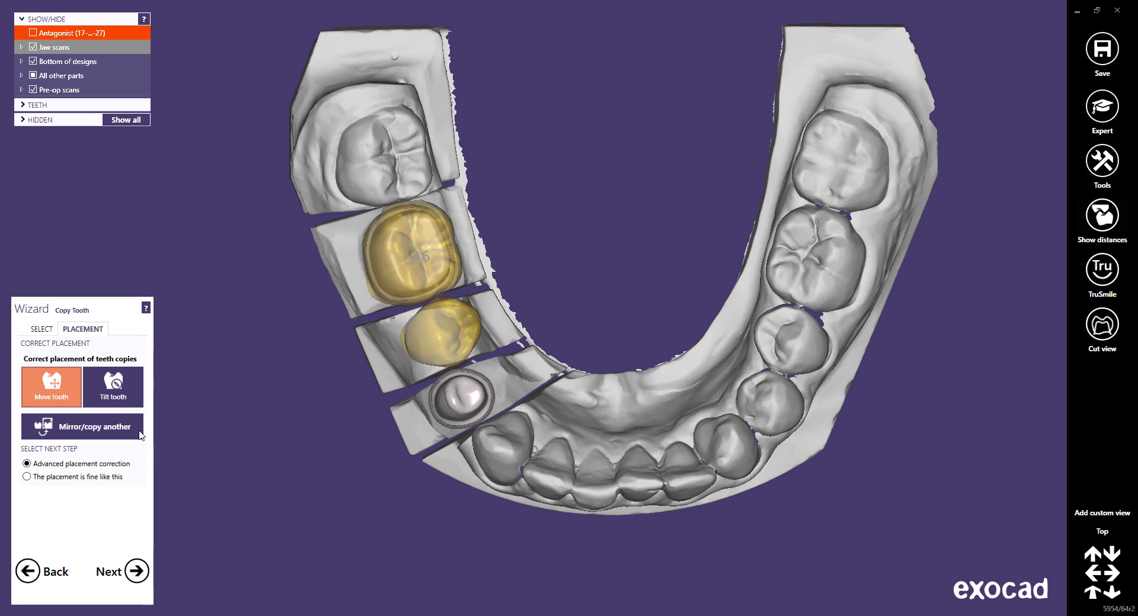
Step: Mirror another opposite-side premolar onto the implant site at tooth 44
click(86, 427)
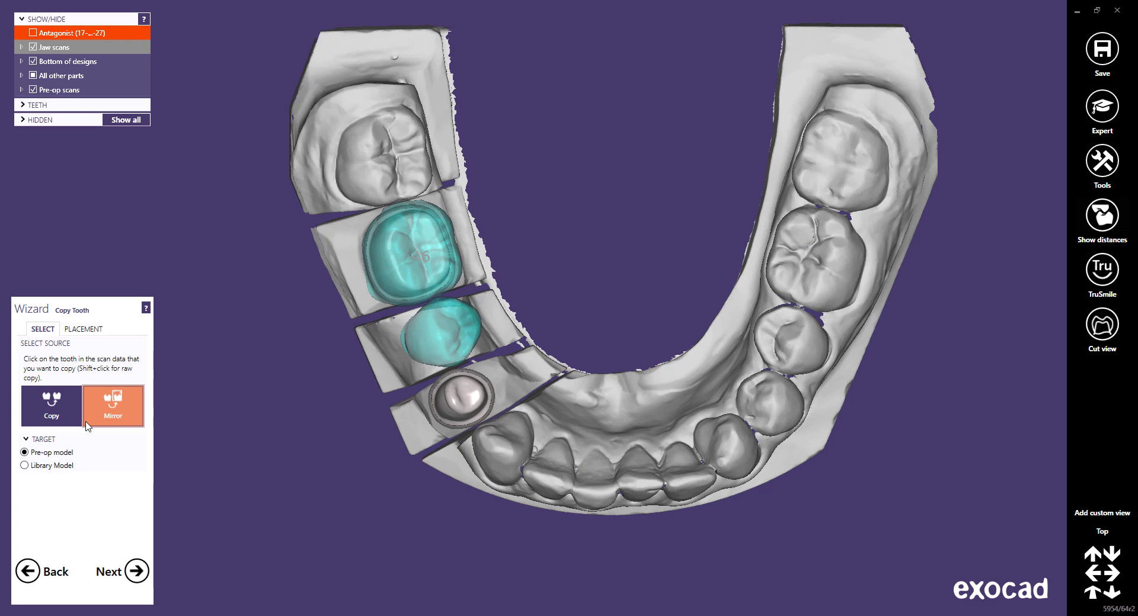
click(765, 406)
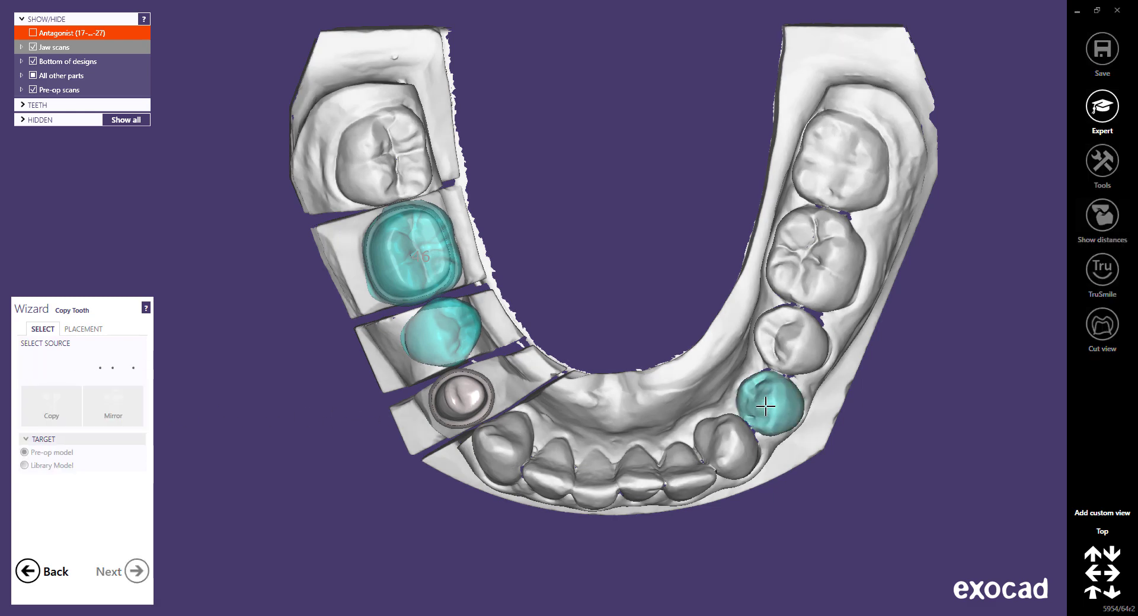
click(460, 401)
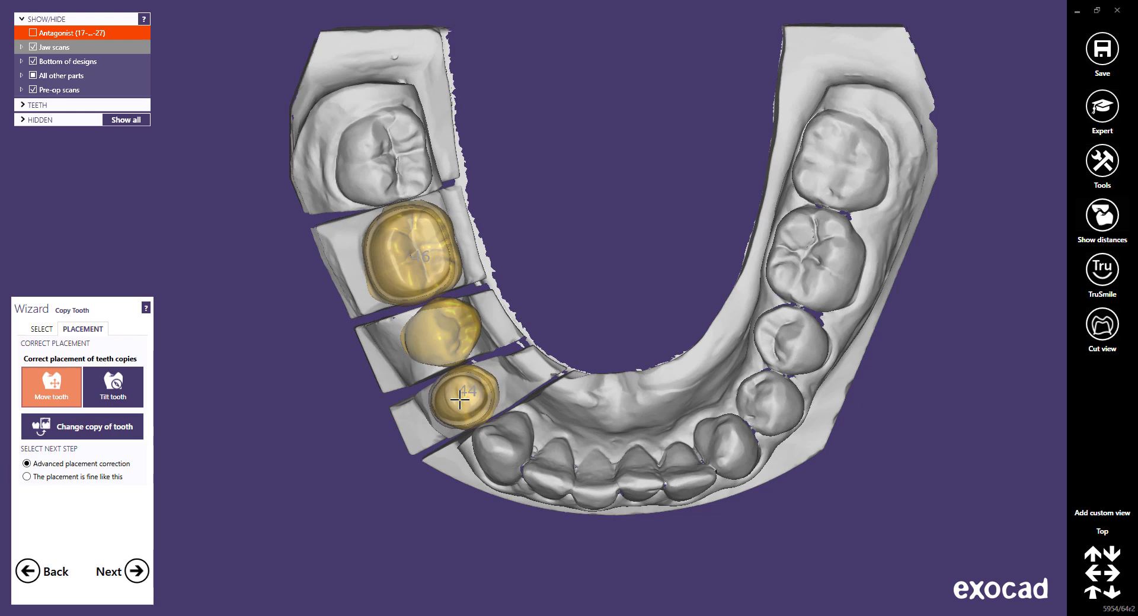
click(84, 428)
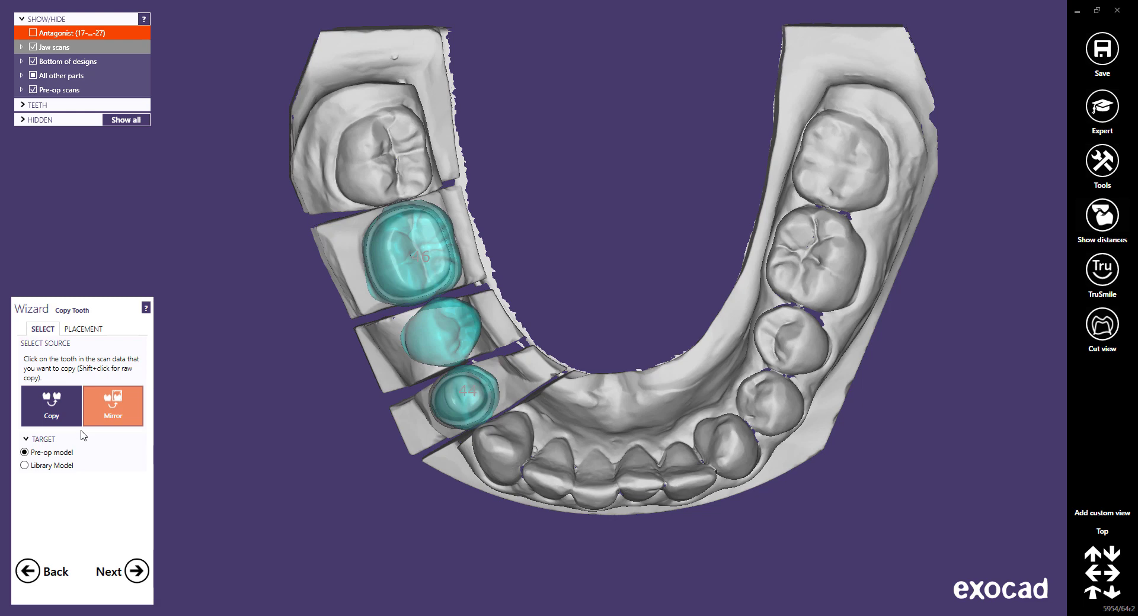
Step: Place a plain, non-mirrored copy of molar 47 on tooth 46
click(52, 408)
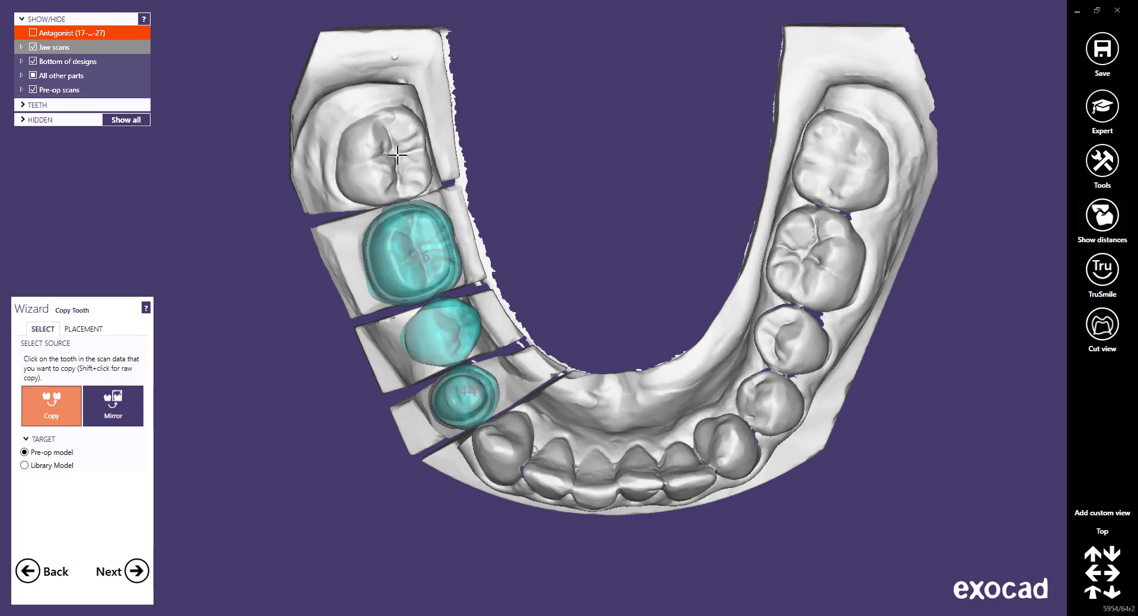
click(395, 155)
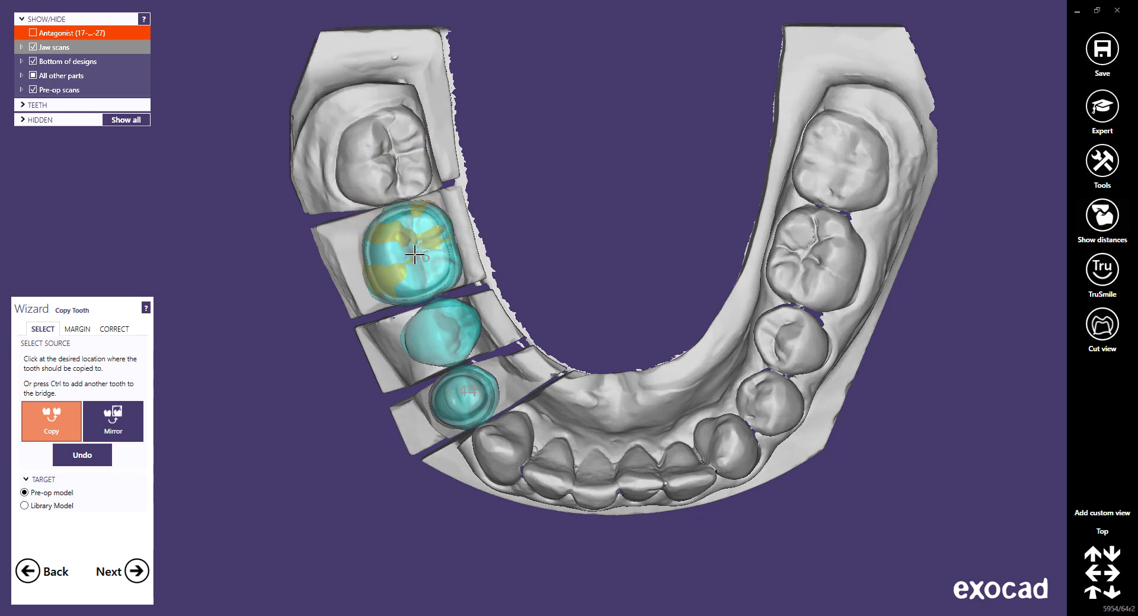
click(415, 255)
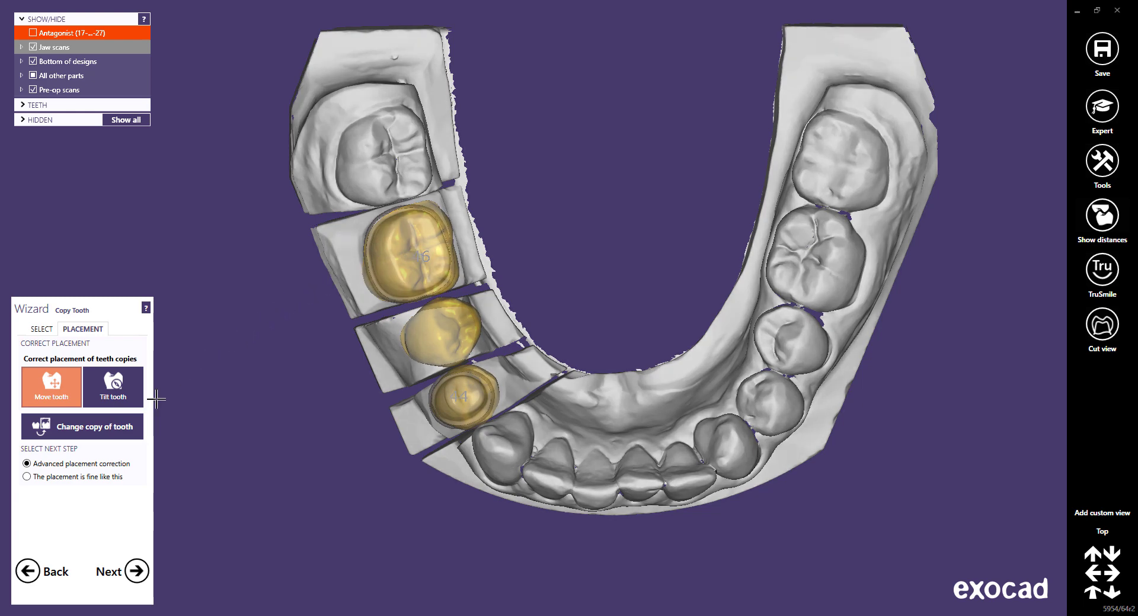
Step: Replace the tooth 46 copy with a mirrored copy of the opposite first molar
click(79, 437)
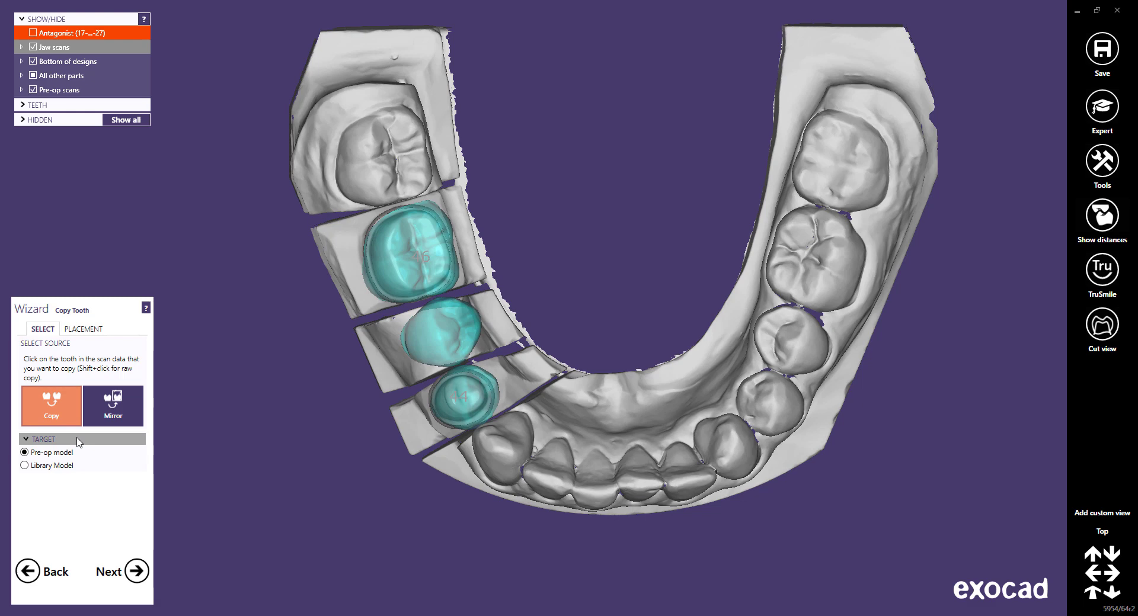
click(116, 412)
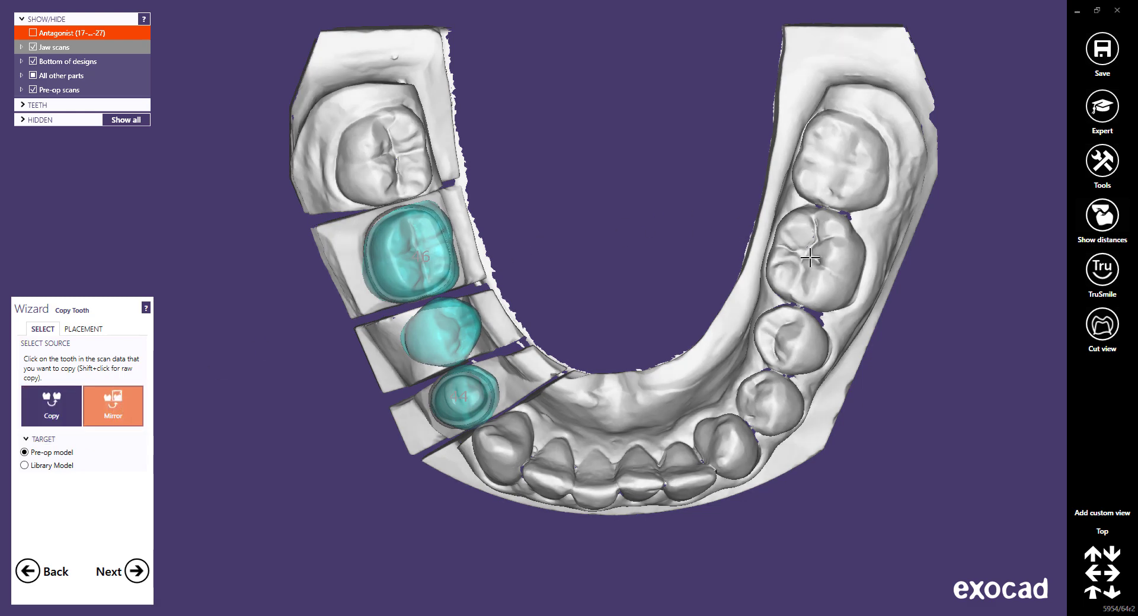
click(808, 257)
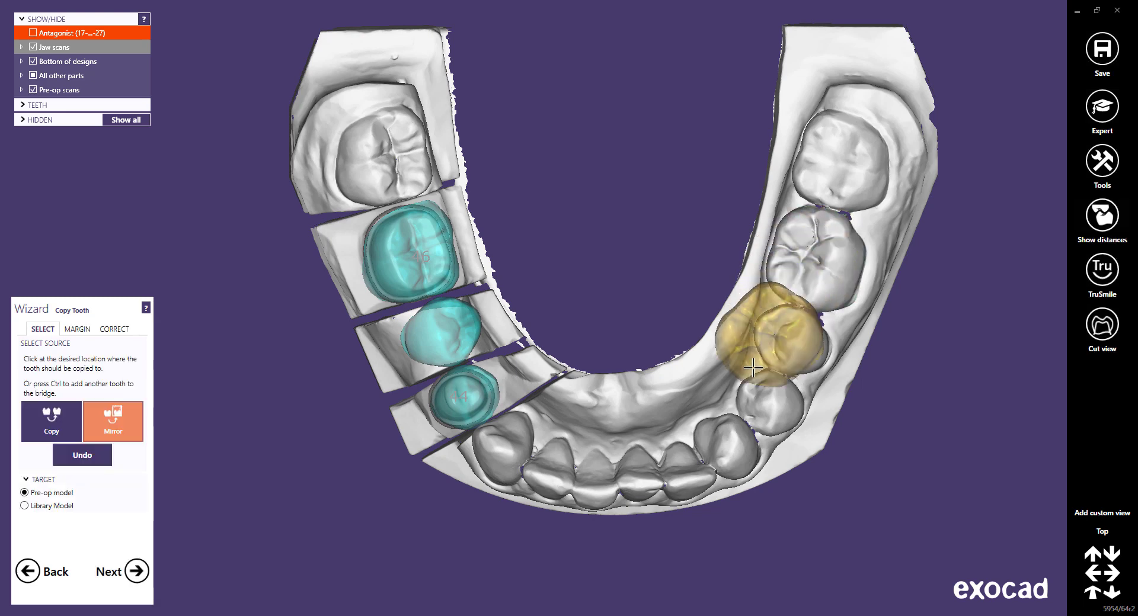
click(413, 253)
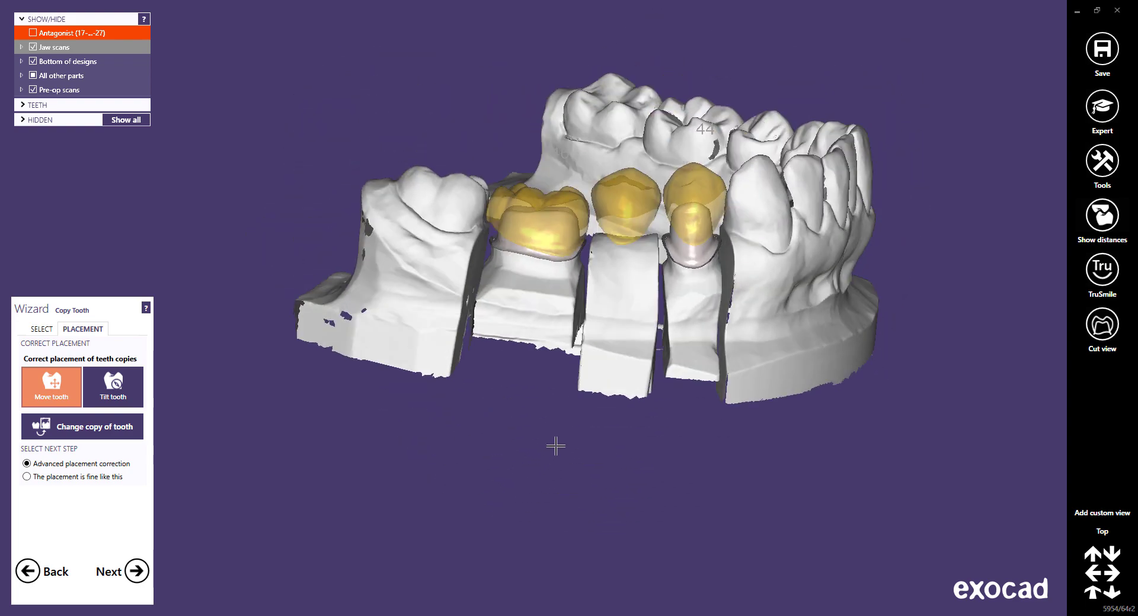
Step: Drag the transparent crown copies at 46, 45 and 44 into position over the preparations
right_drag(609, 301, 610, 231)
scroll(605, 284, up, 3)
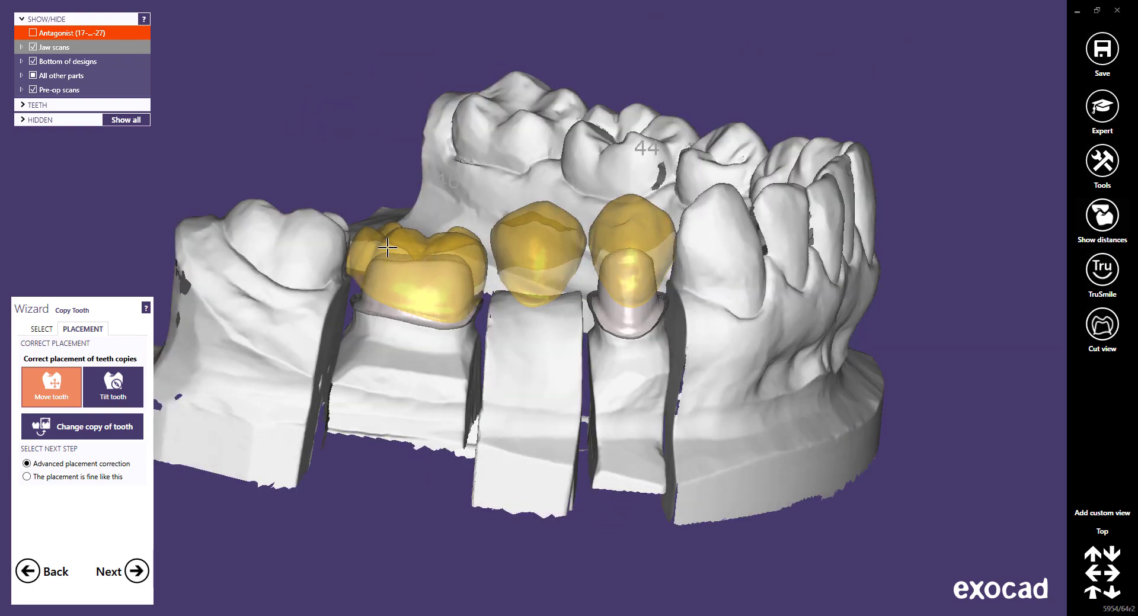
scroll(450, 262, up, 2)
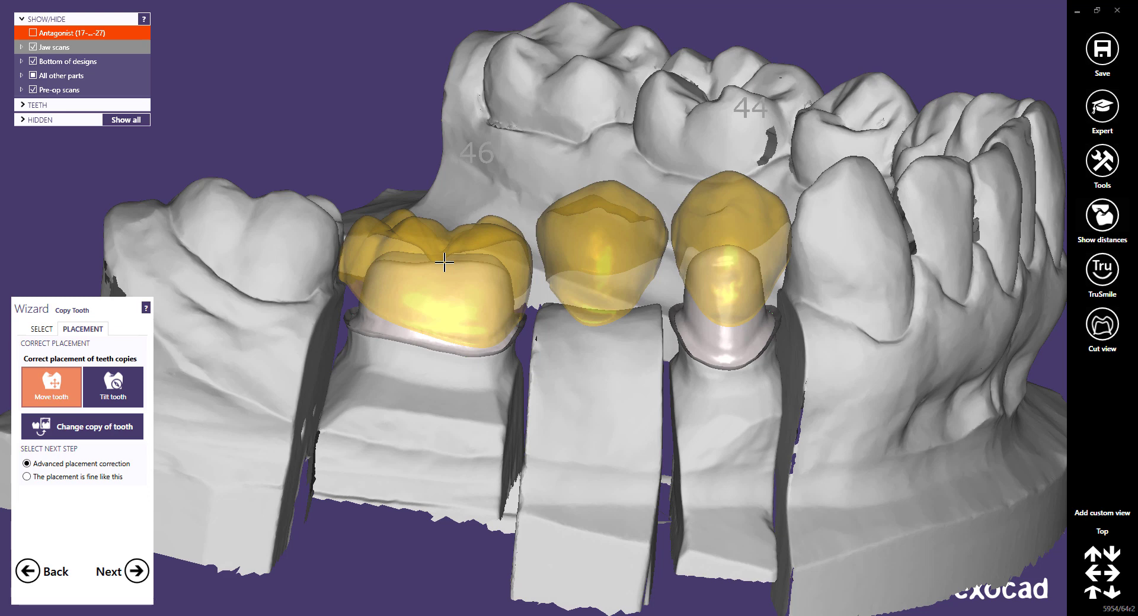
drag(444, 261, 444, 254)
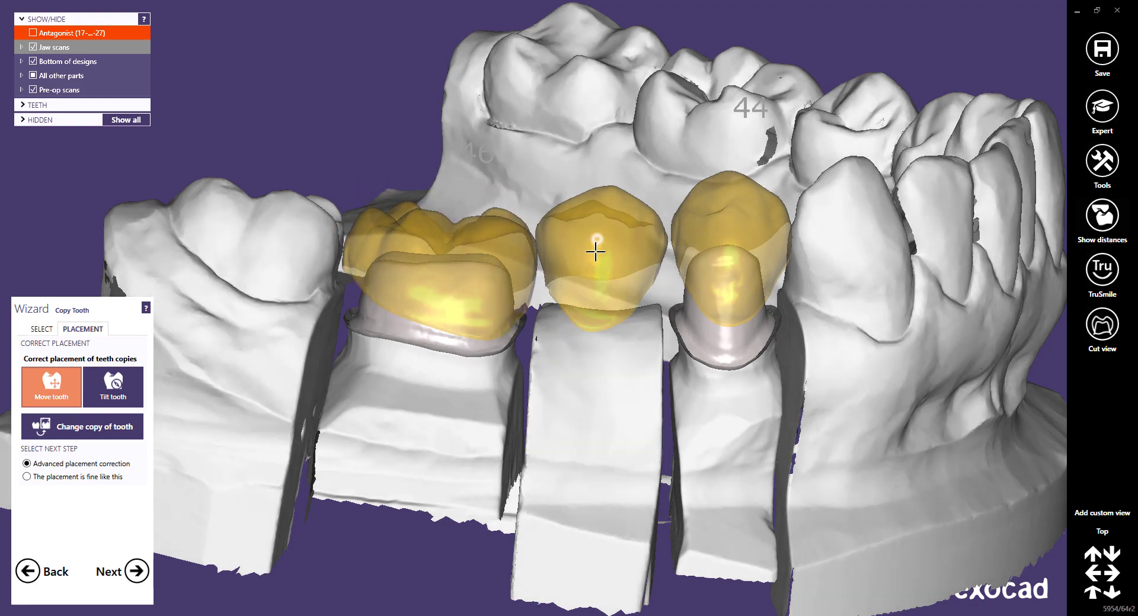
drag(595, 253, 599, 246)
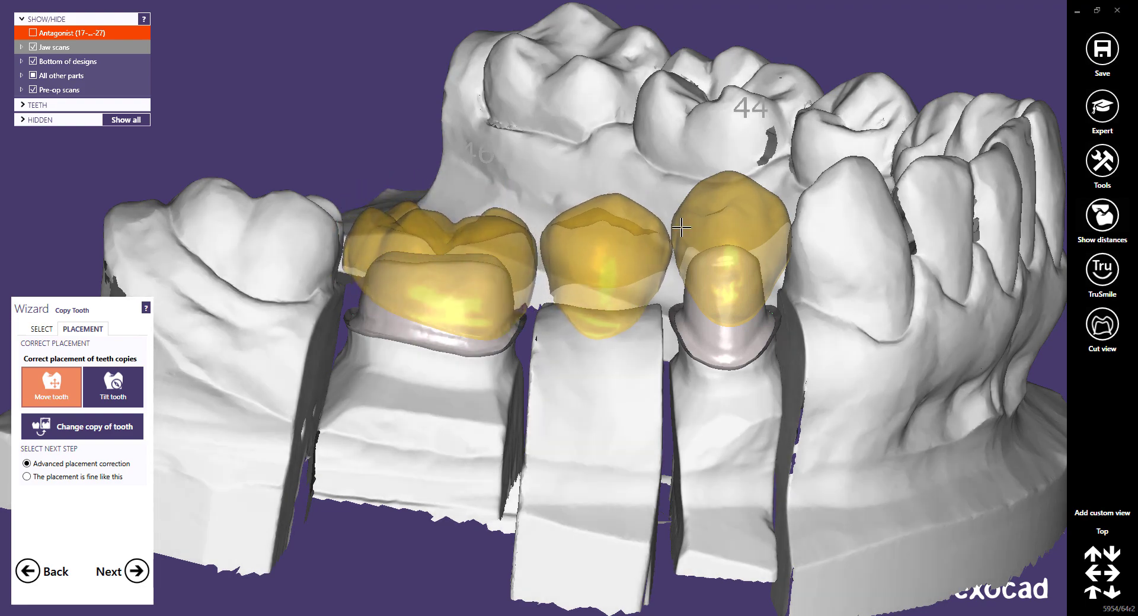
drag(718, 246, 713, 242)
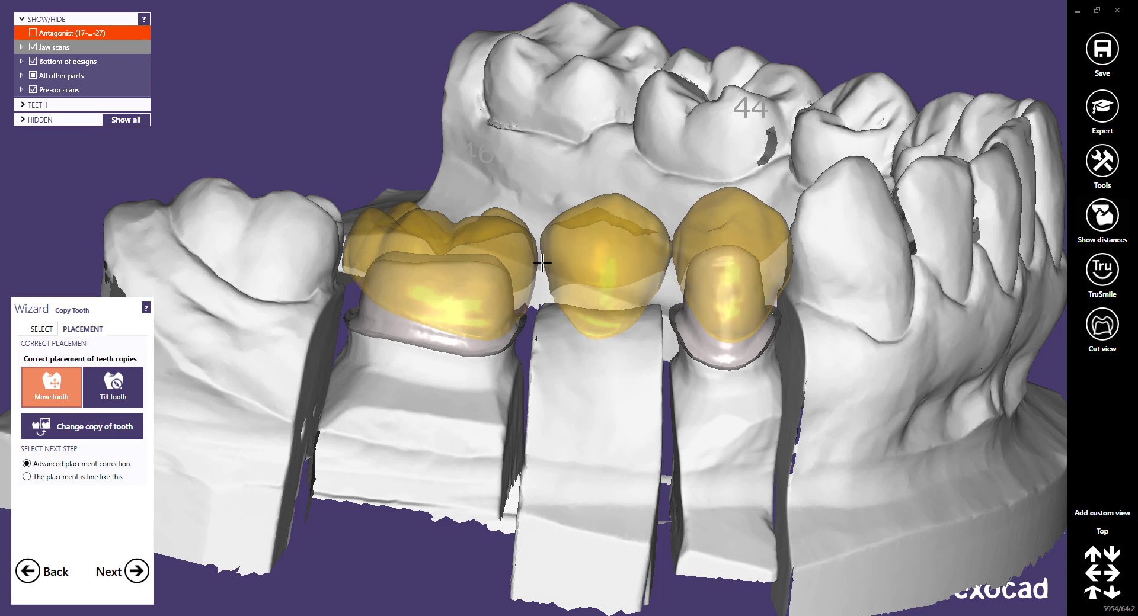
mouse_move(481, 239)
mouse_down()
mouse_move(452, 254)
mouse_move(490, 236)
mouse_up()
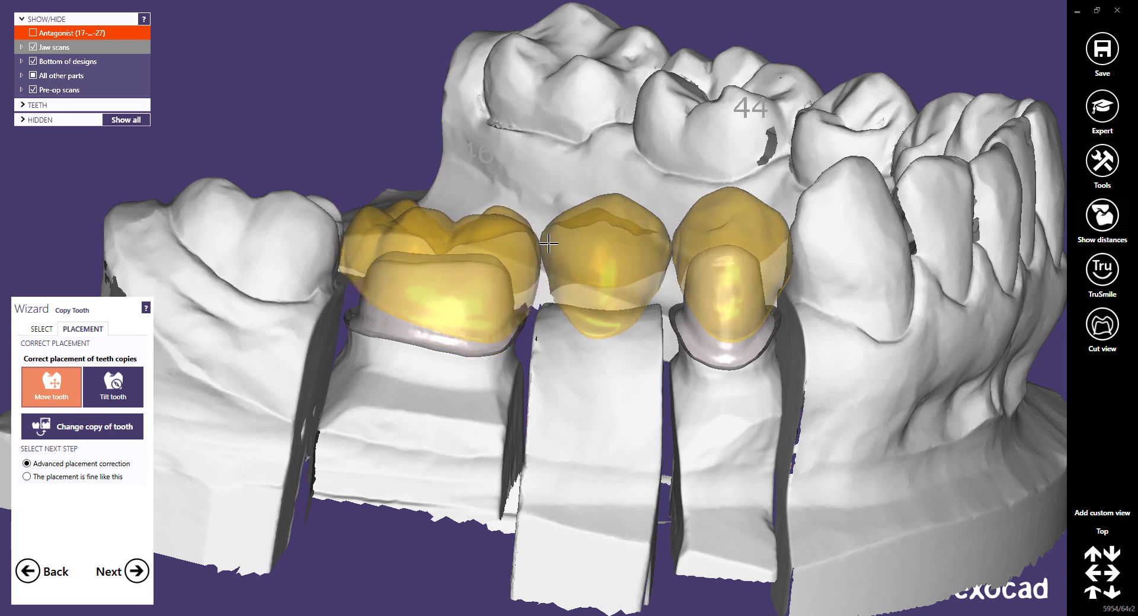
drag(648, 235, 652, 236)
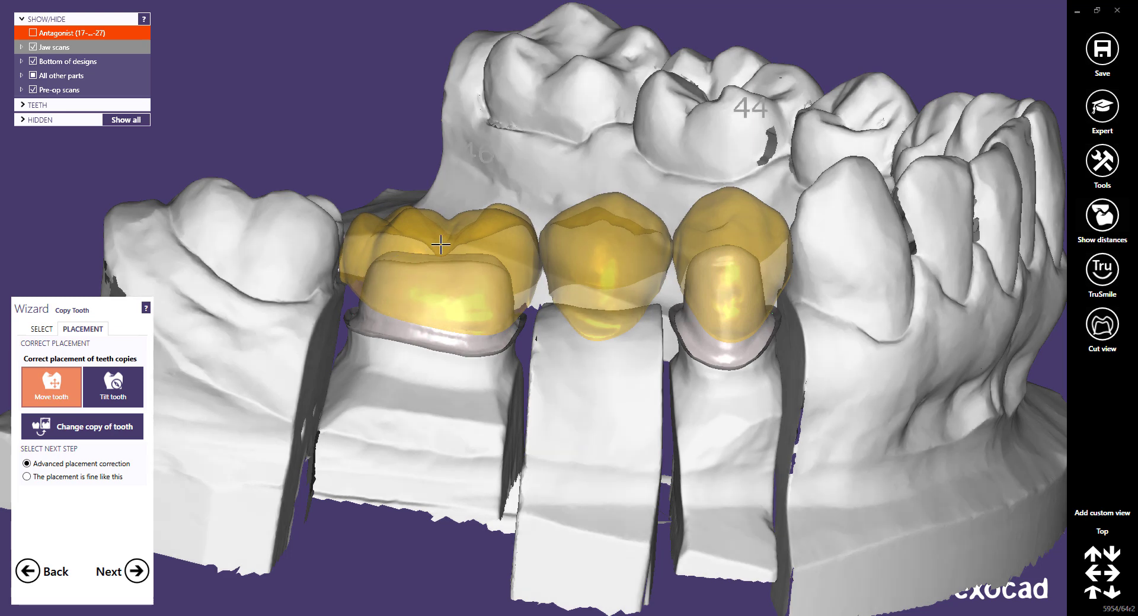
drag(446, 260, 520, 264)
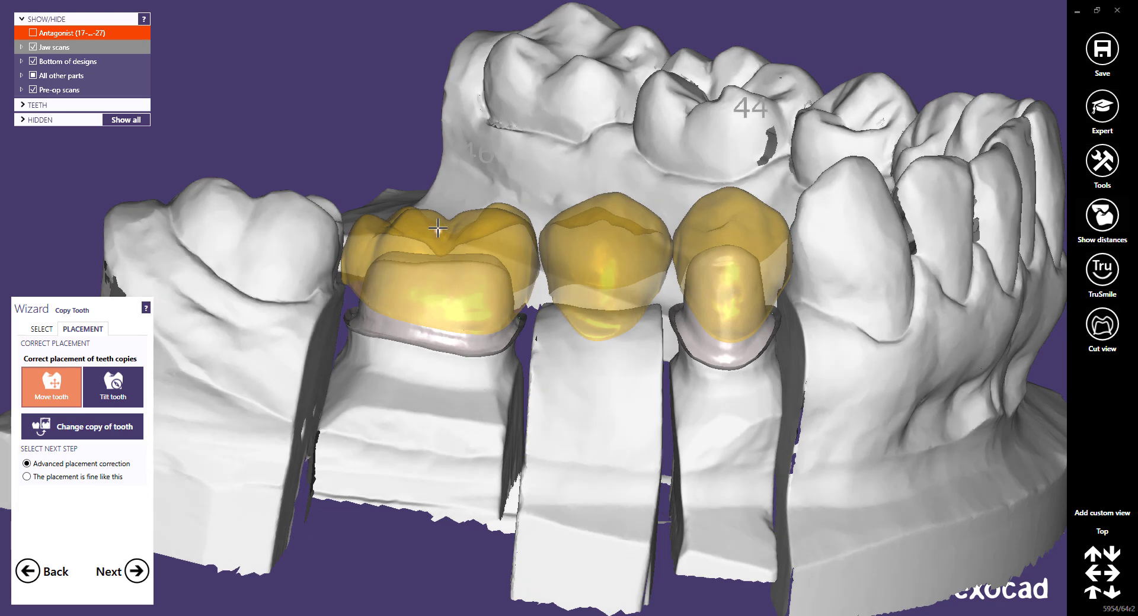
drag(437, 228, 441, 220)
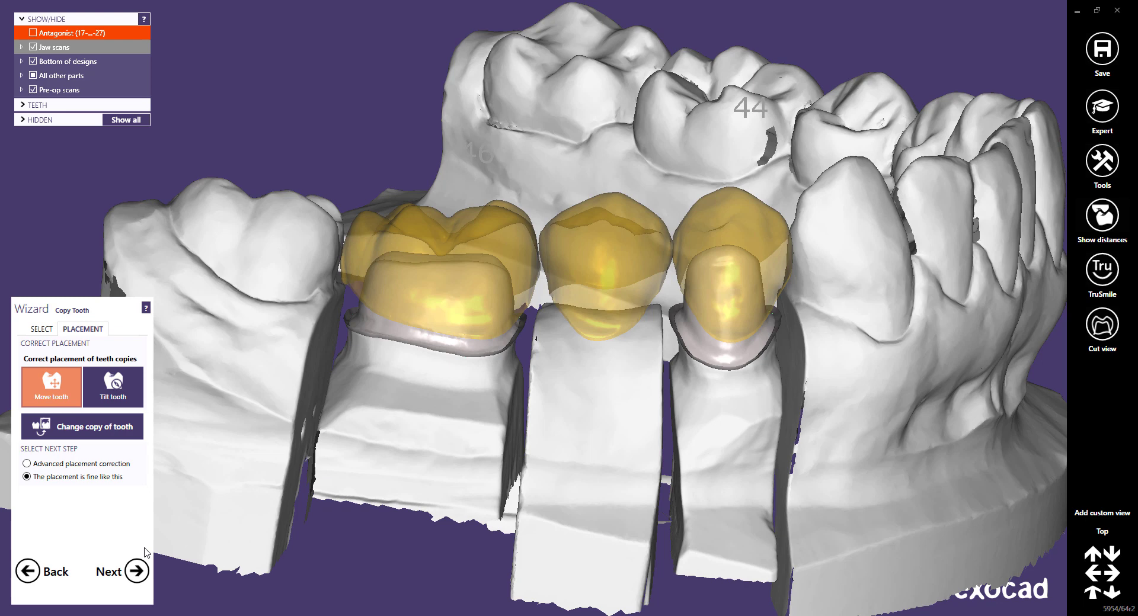
Step: Move on to Tooth Placement and shift the molar library crown down and right from above
click(137, 572)
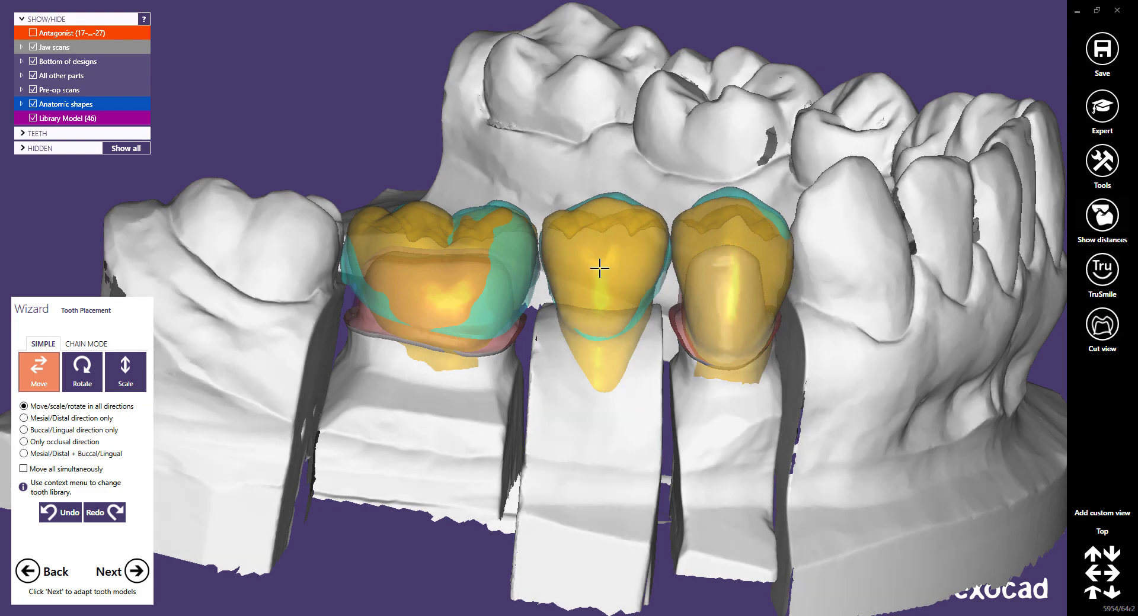
right_drag(599, 268, 425, 110)
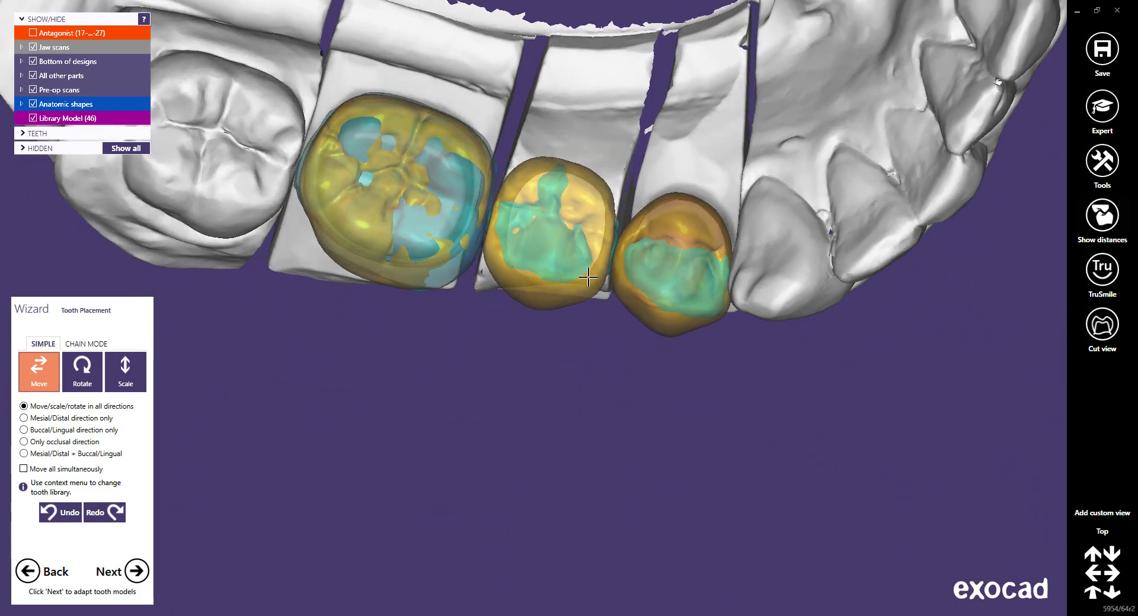
drag(415, 109, 442, 140)
Step: Lower the premolar library crowns into line and return to a centred side view
scroll(580, 182, down, 2)
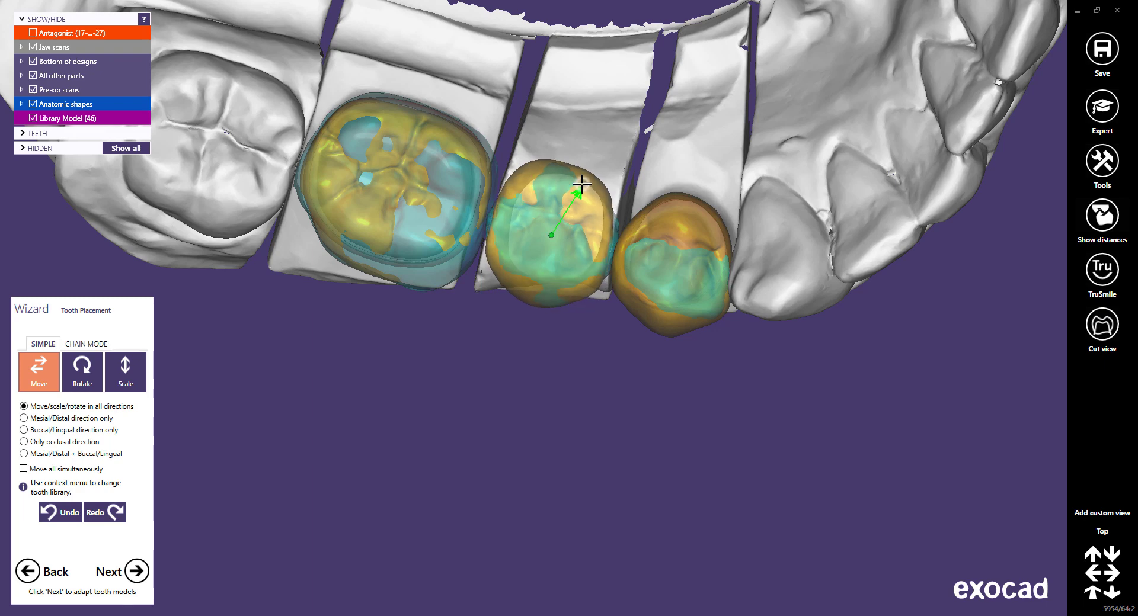
scroll(579, 185, down, 2)
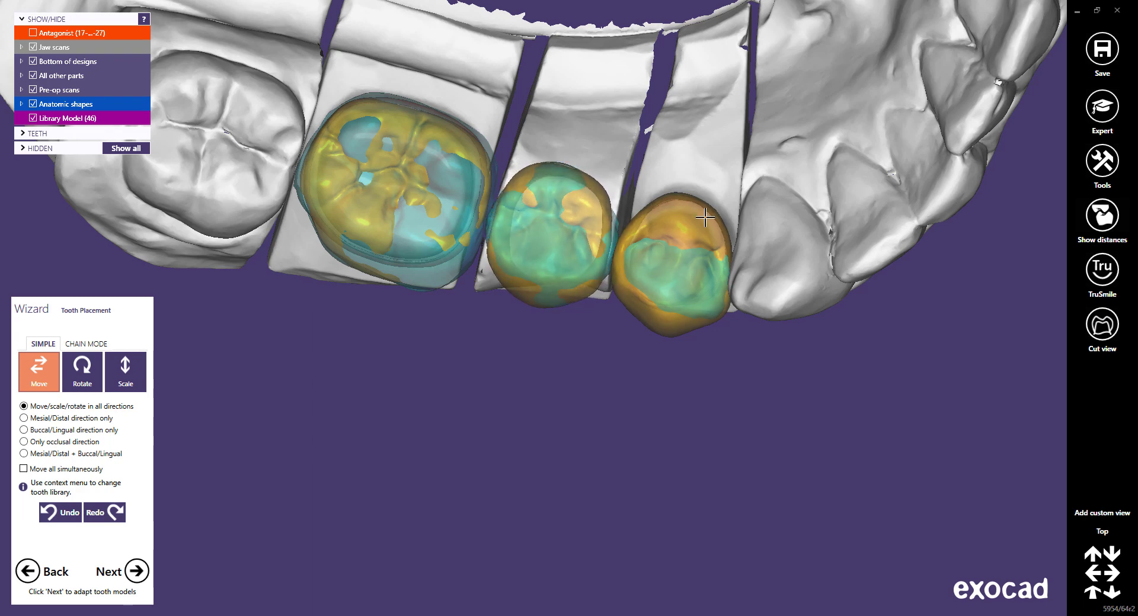
scroll(693, 217, down, 2)
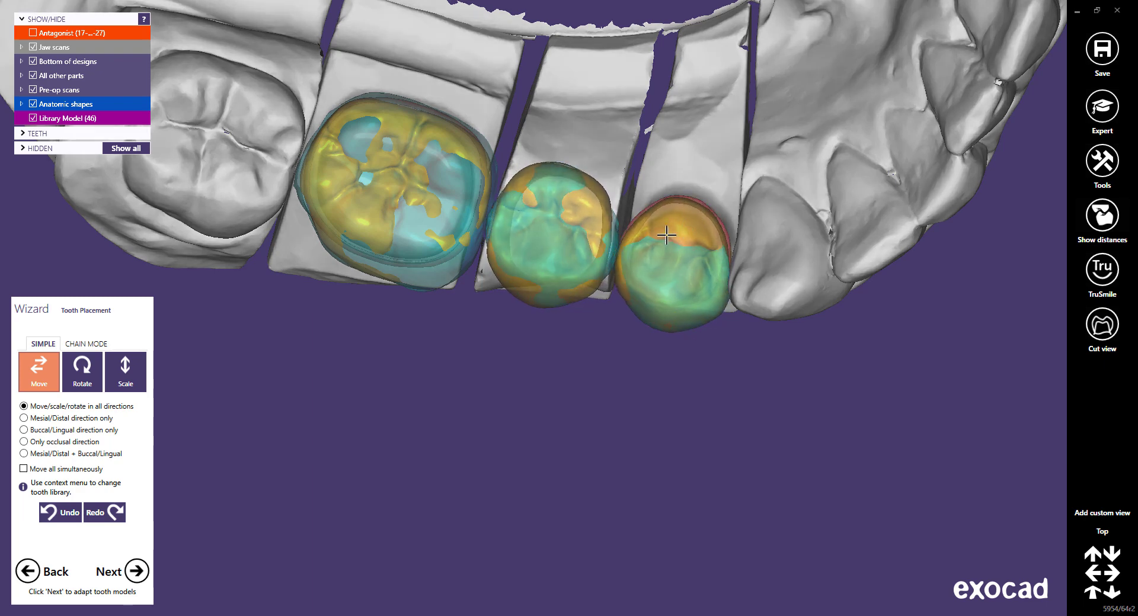
middle_drag(693, 218, 562, 297)
right_drag(562, 296, 510, 377)
middle_drag(510, 378, 634, 330)
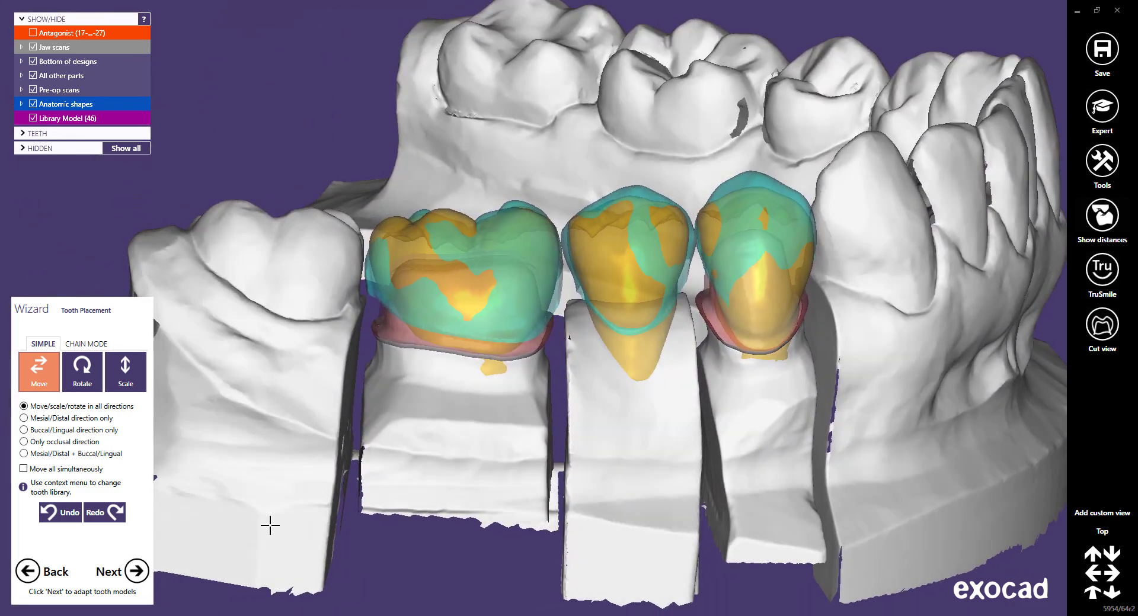
Step: Enter Free-Forming with the Tooth Parts preset and view the crowns top-down
click(136, 576)
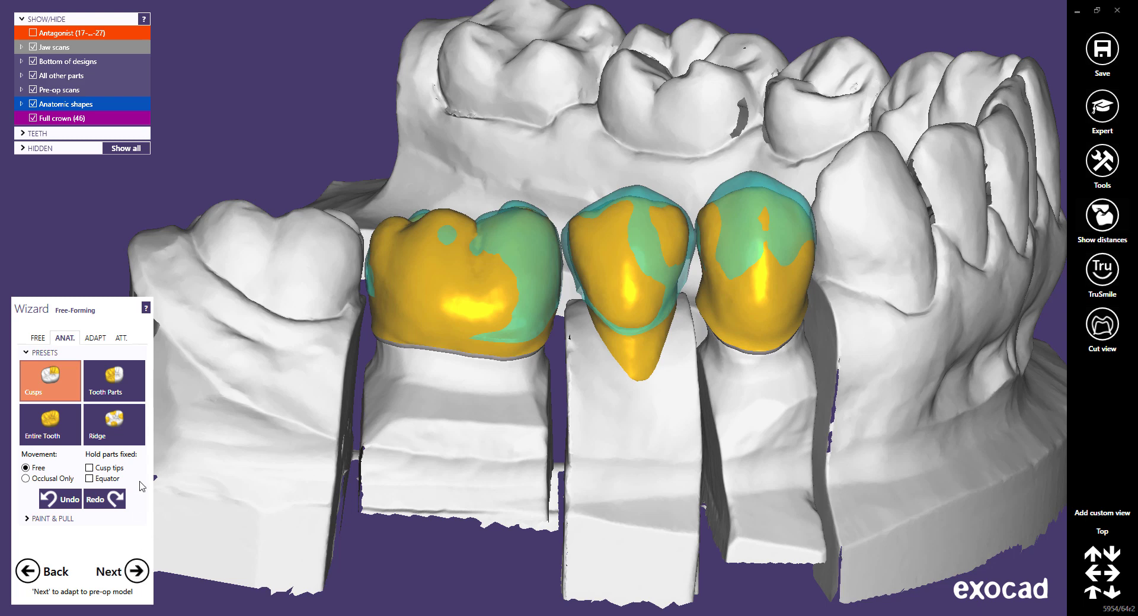
click(116, 386)
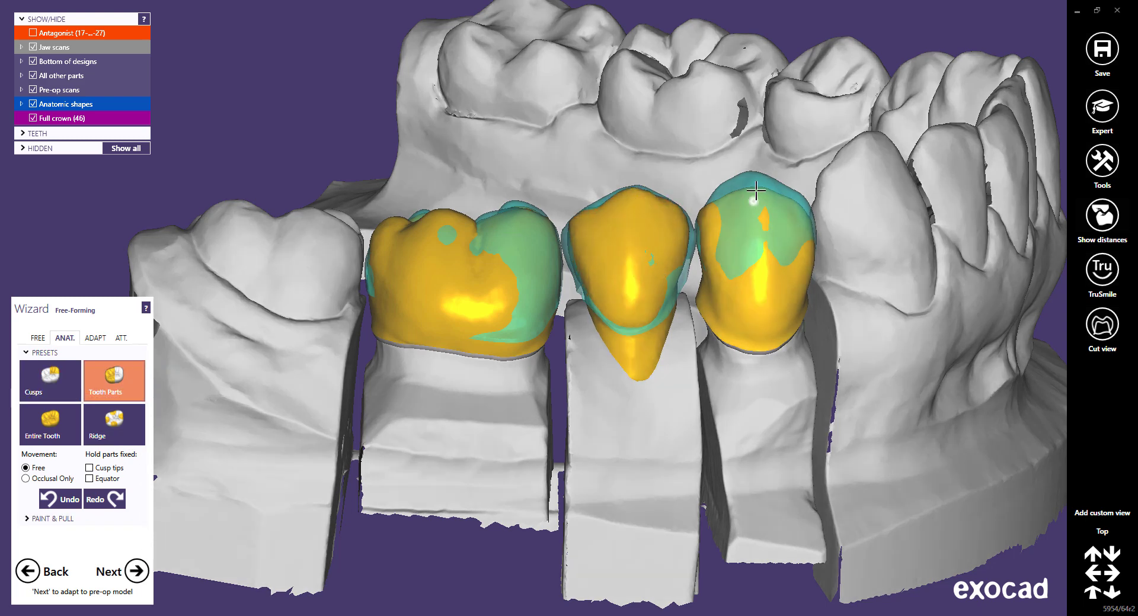
right_drag(749, 193, 546, 295)
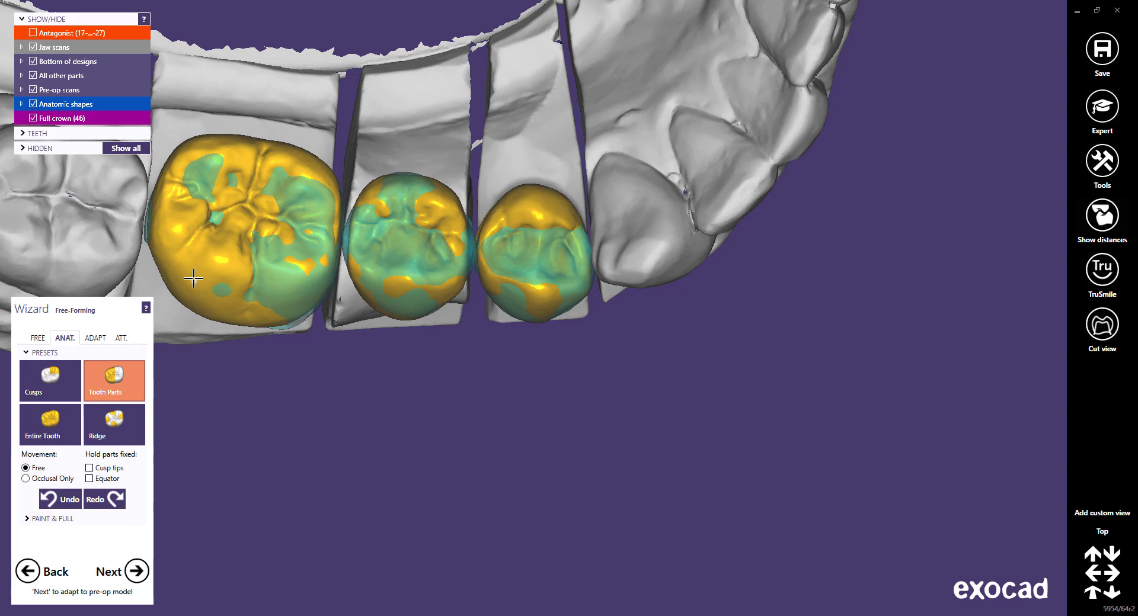
scroll(252, 286, down, 3)
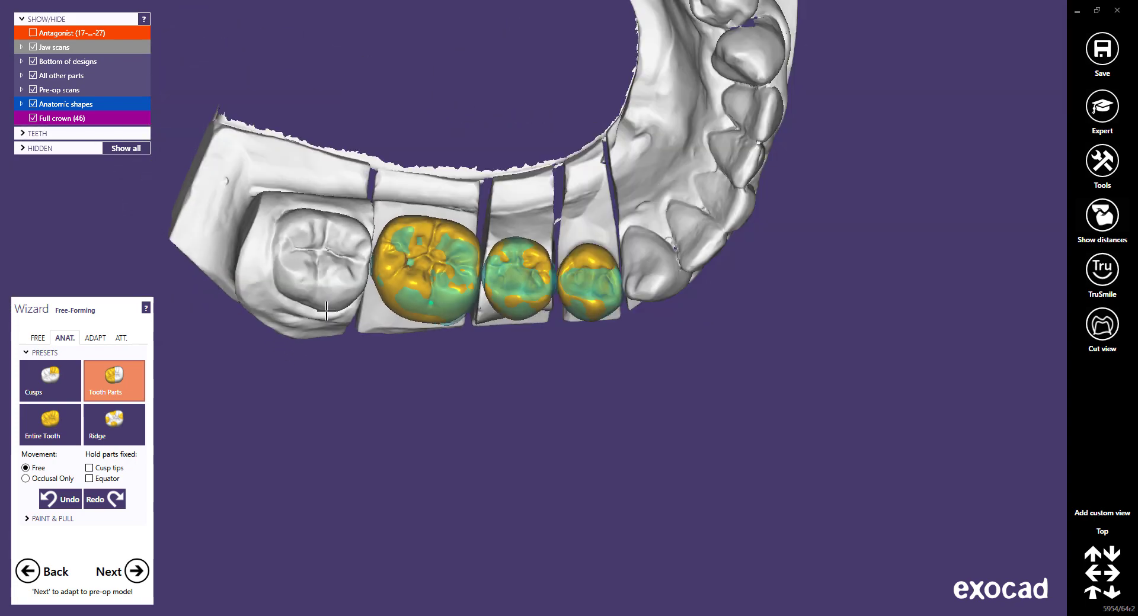
Step: Review the three crowns from the side and advance to the ADAPT options
right_drag(377, 308, 429, 348)
middle_drag(430, 349, 551, 312)
scroll(539, 318, up, 5)
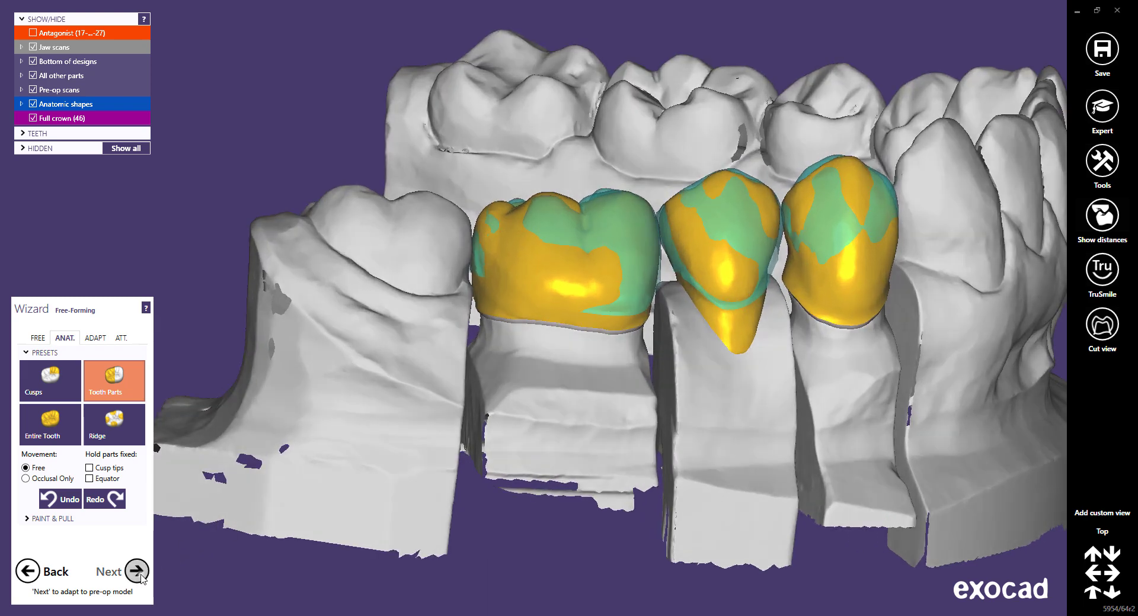
click(139, 572)
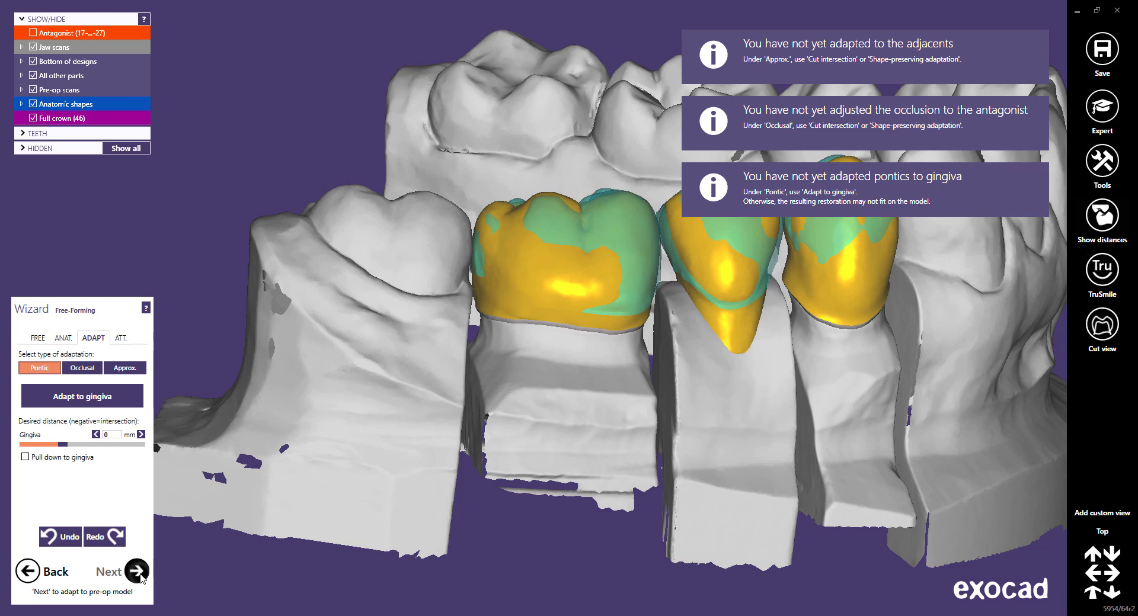
click(138, 572)
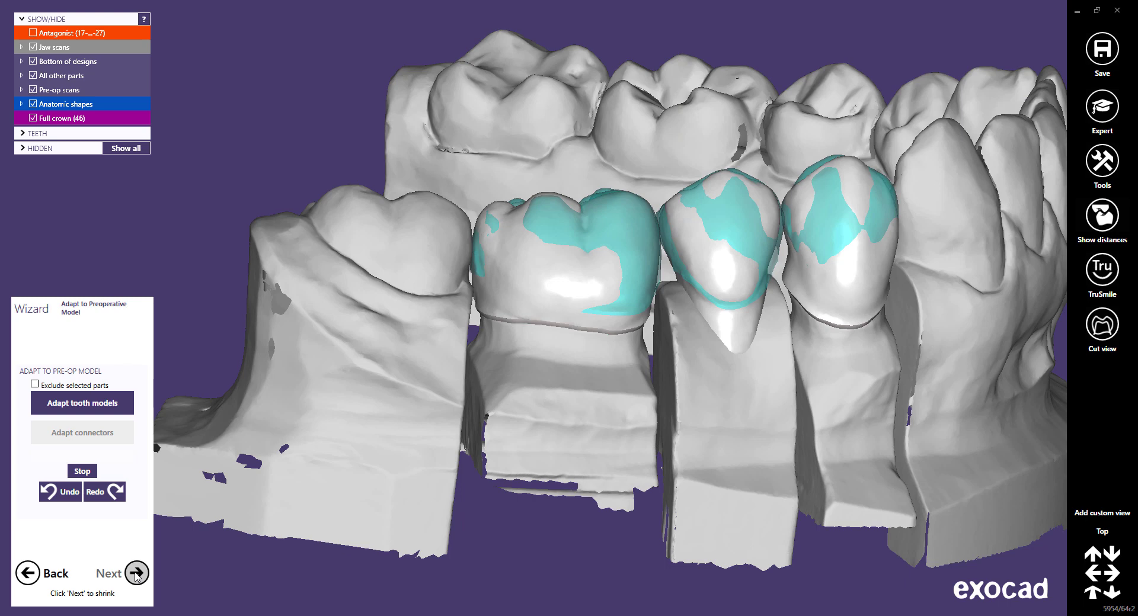
Step: Run Adapt tooth models on the 46–44 crowns, stop it, review, and advance to Copy Tooth
click(89, 404)
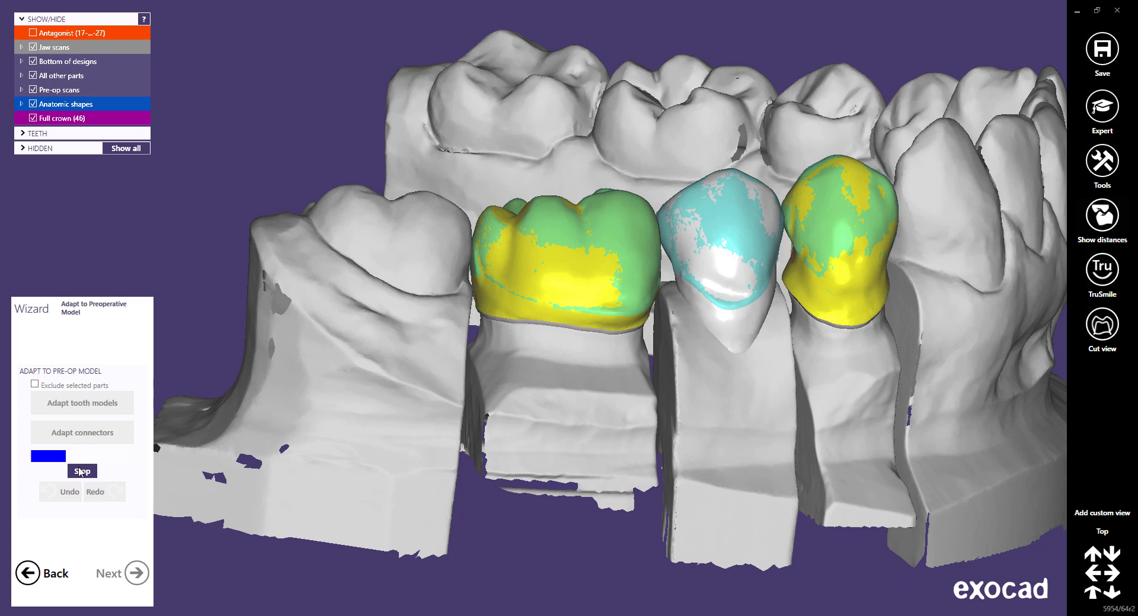
click(83, 472)
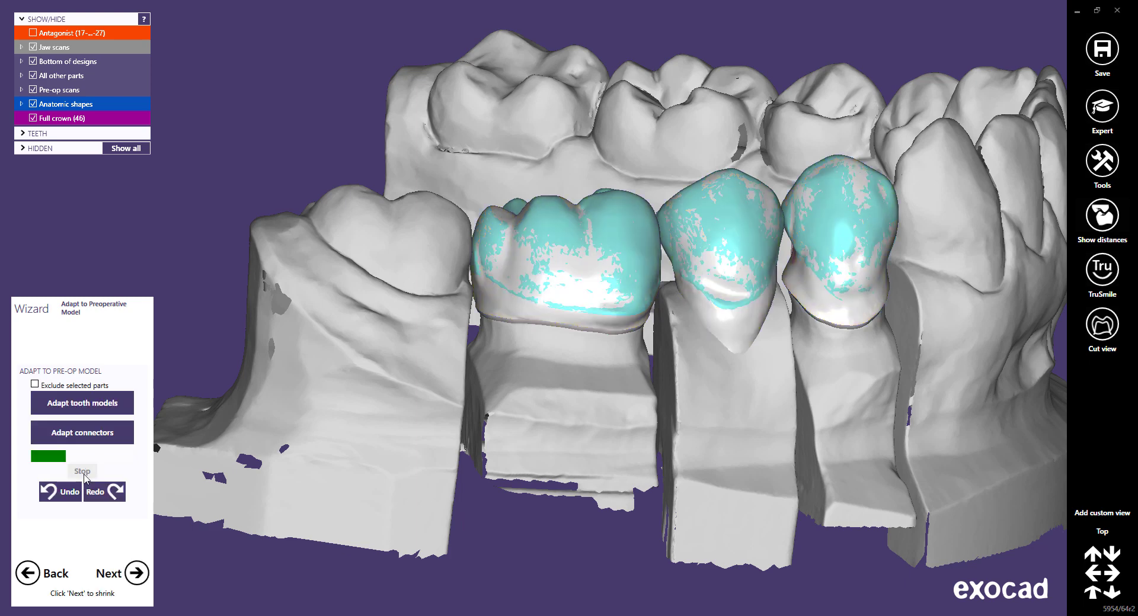
right_drag(774, 376, 767, 377)
scroll(779, 374, down, 3)
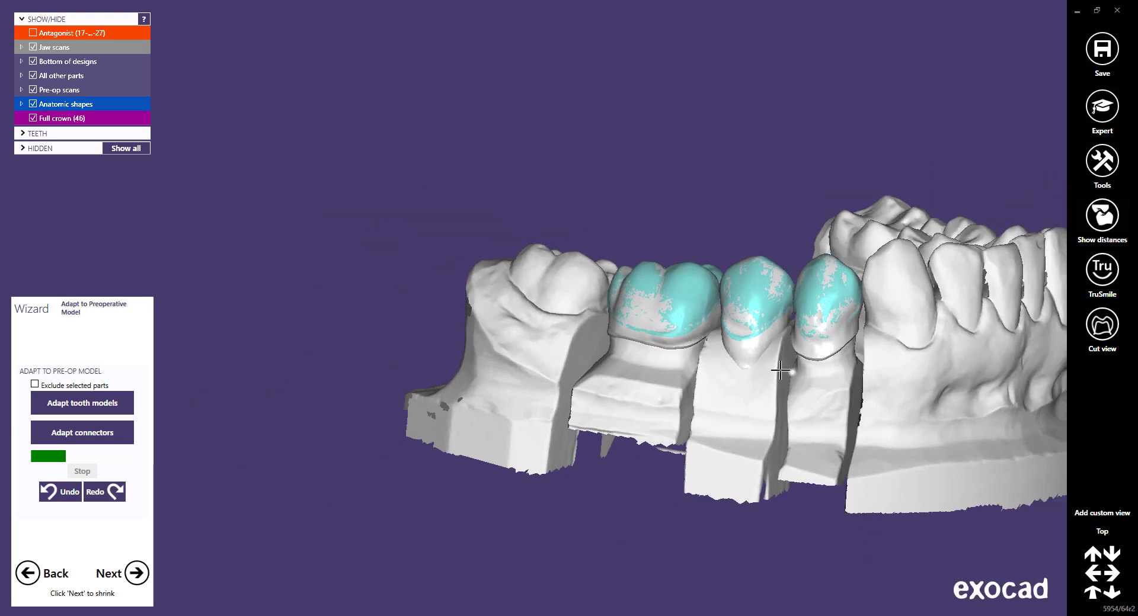
scroll(698, 360, down, 2)
middle_drag(698, 360, 662, 353)
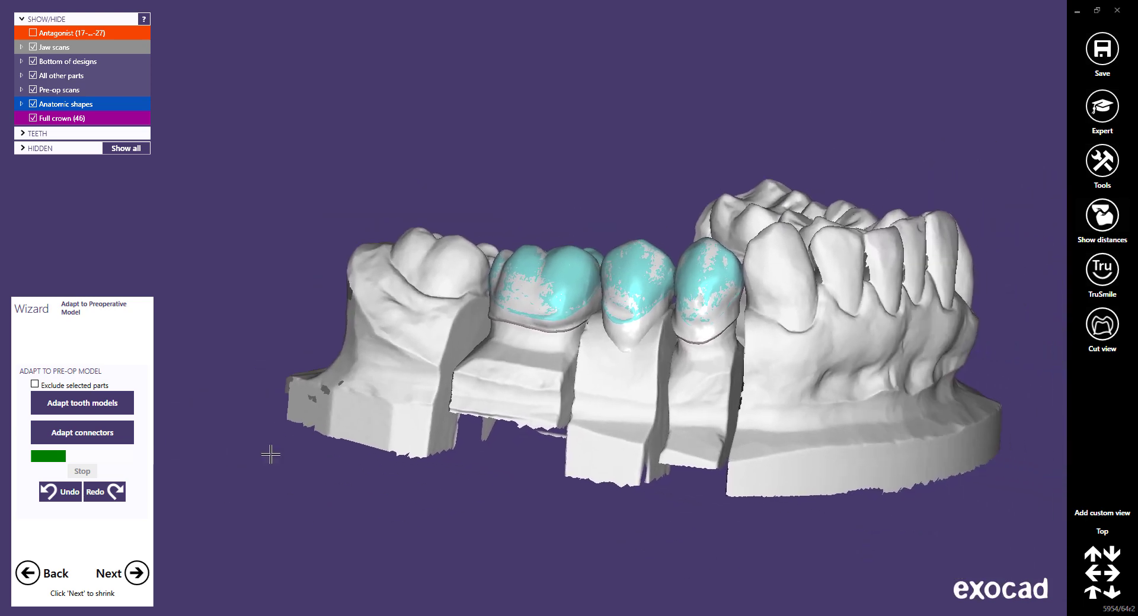
click(134, 579)
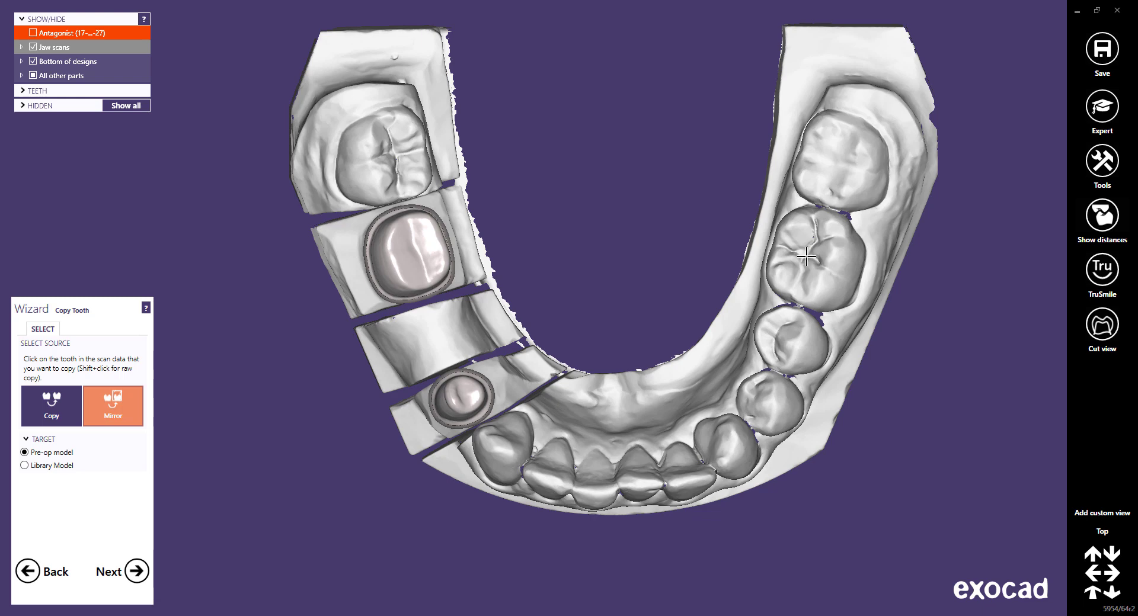
Step: Pick five opposite-side teeth as mirror sources: two molars, two premolars and the next tooth forward
click(804, 255)
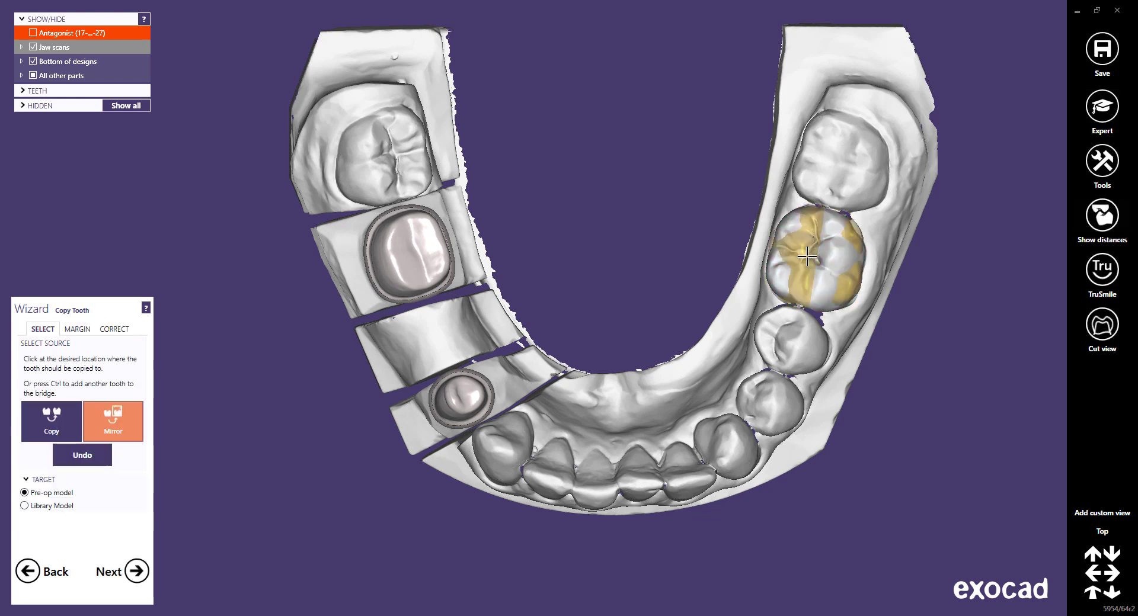
click(806, 256)
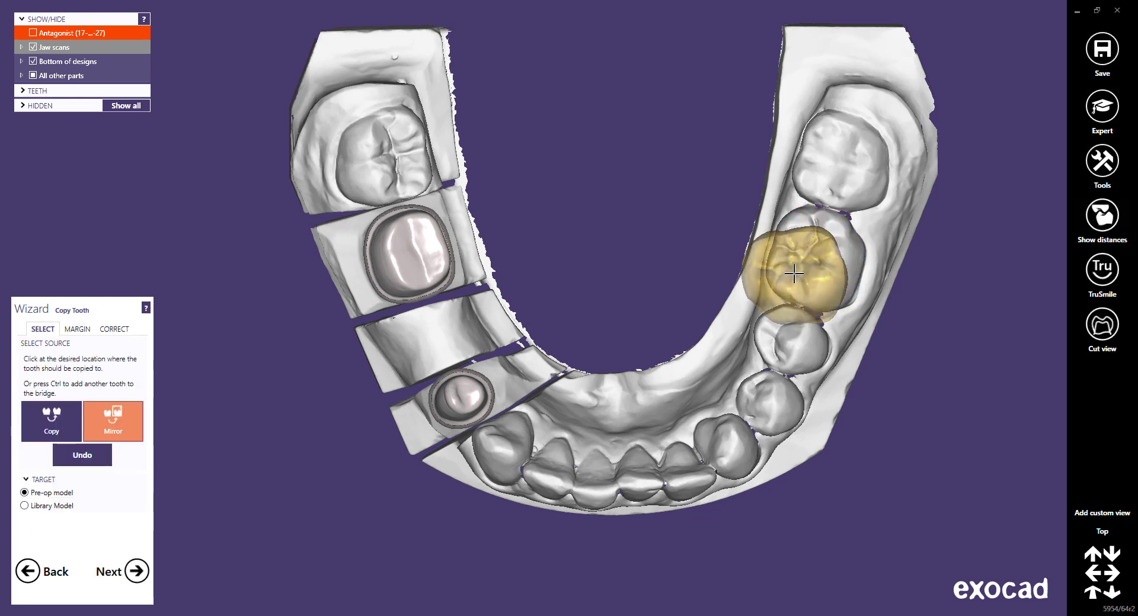
click(783, 338)
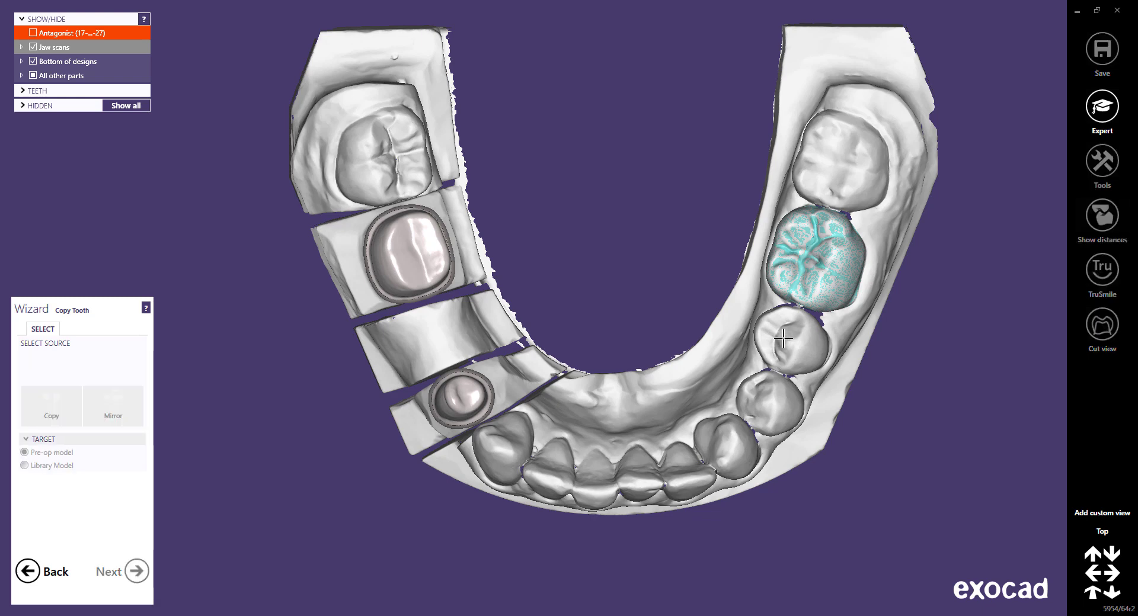
click(764, 404)
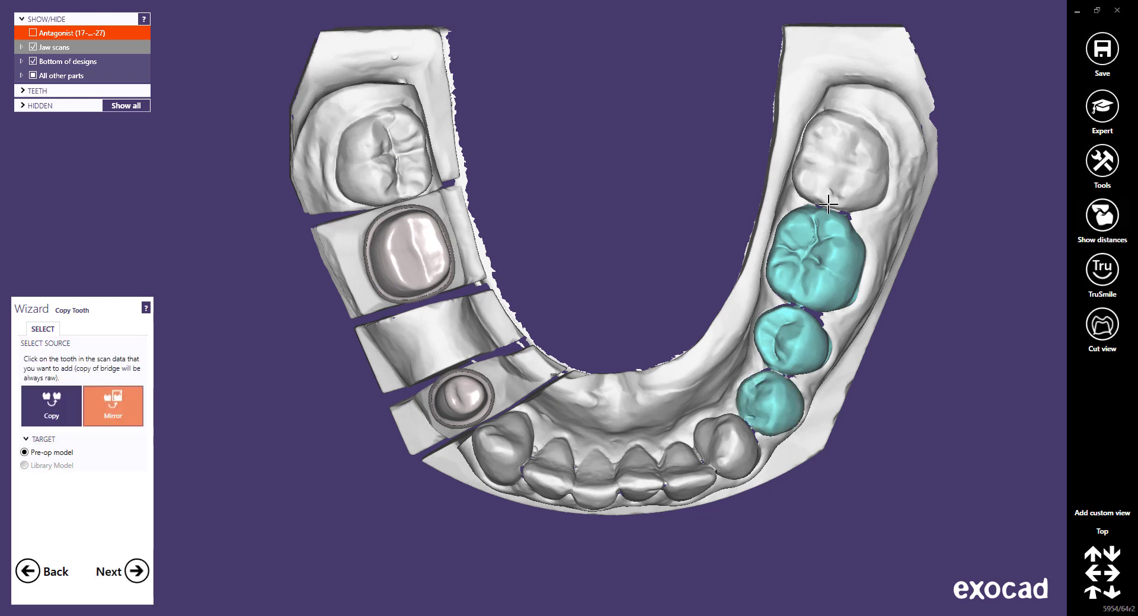
click(835, 162)
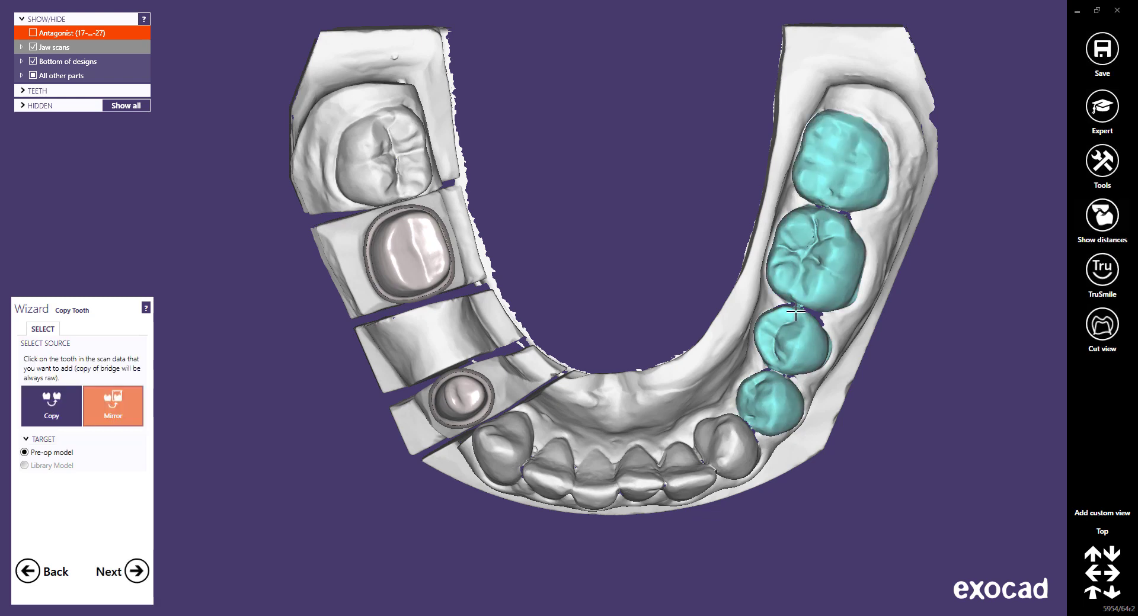
click(727, 440)
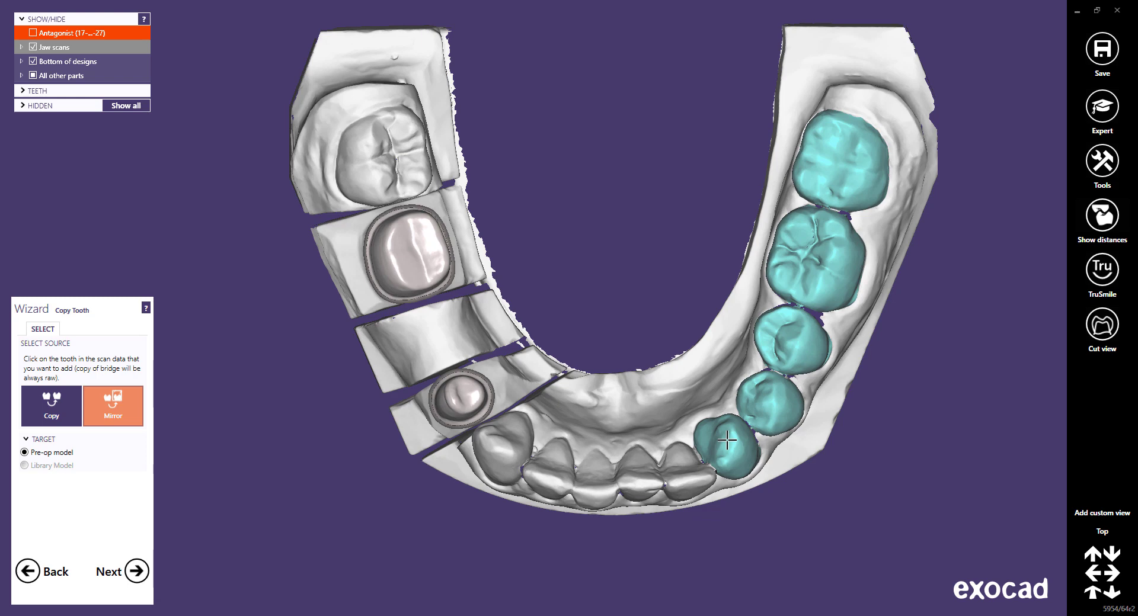
click(726, 440)
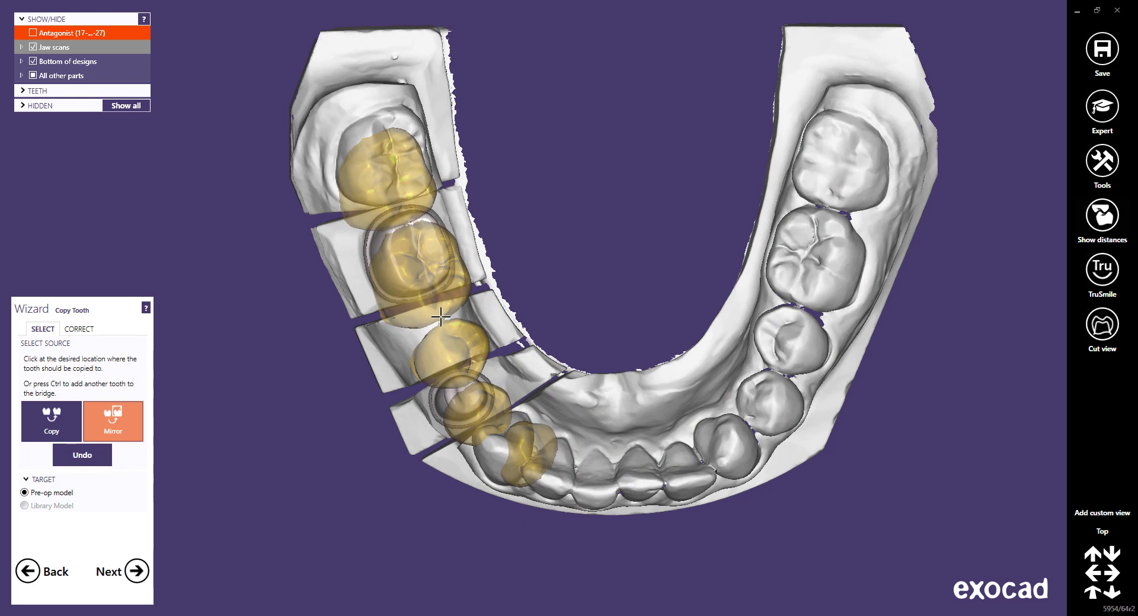
Step: With an enlarged correction brush, paint the missing premolar and gum areas, then apply the detection correction
click(79, 330)
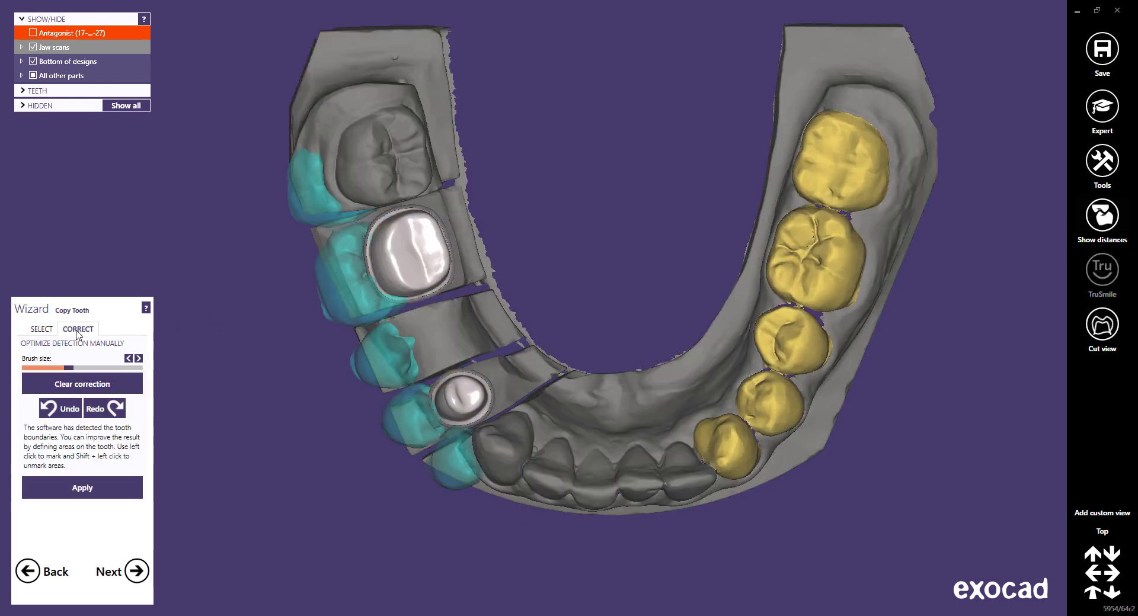
drag(69, 368, 82, 368)
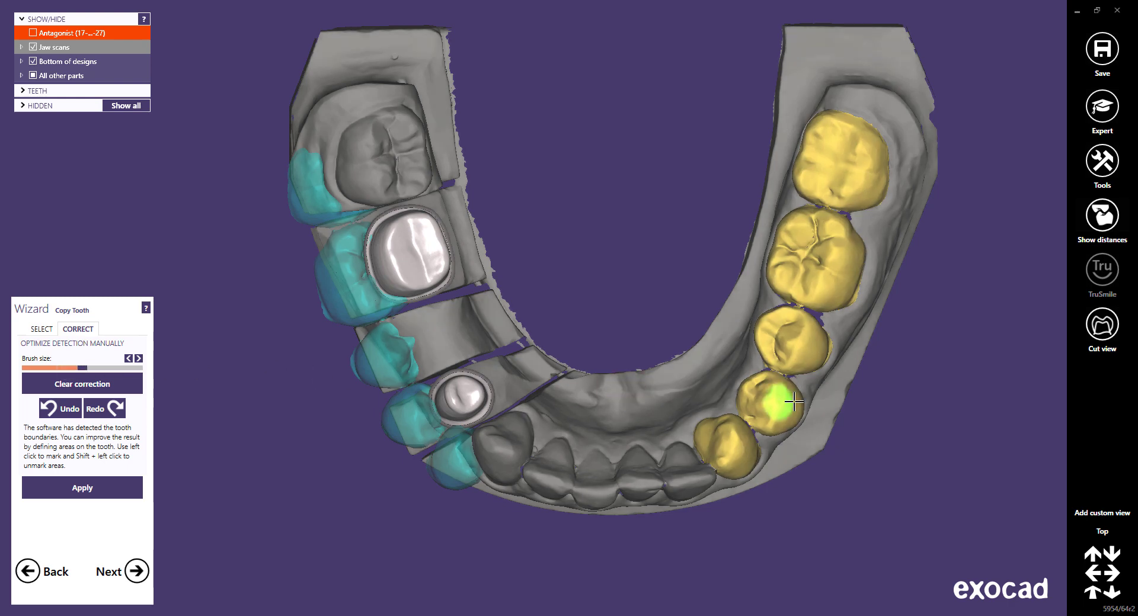
click(777, 426)
mouse_move(778, 426)
right_down()
mouse_move(770, 418)
mouse_move(788, 409)
mouse_move(837, 424)
right_up()
mouse_move(955, 343)
mouse_down()
mouse_move(894, 381)
mouse_move(867, 372)
mouse_move(814, 390)
mouse_move(800, 377)
mouse_move(760, 402)
mouse_move(747, 369)
mouse_up()
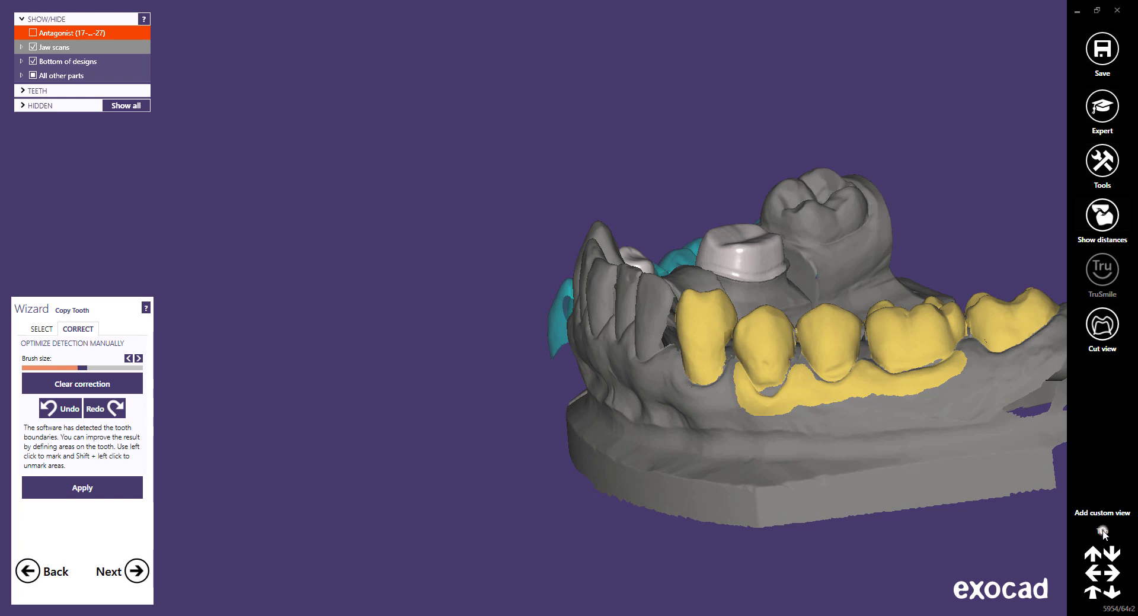
click(1102, 532)
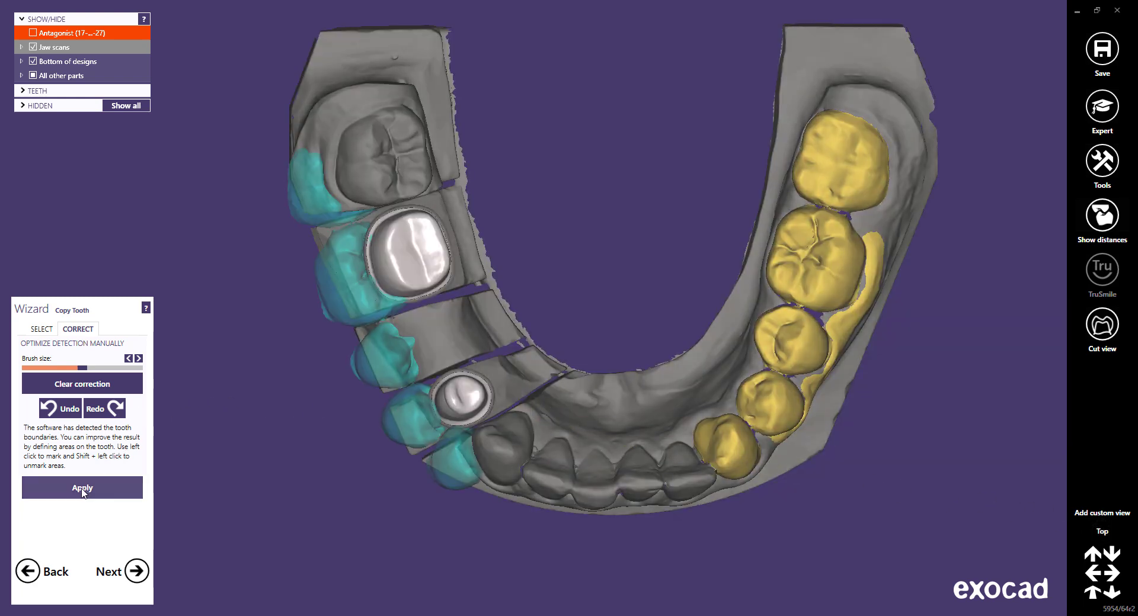
click(82, 488)
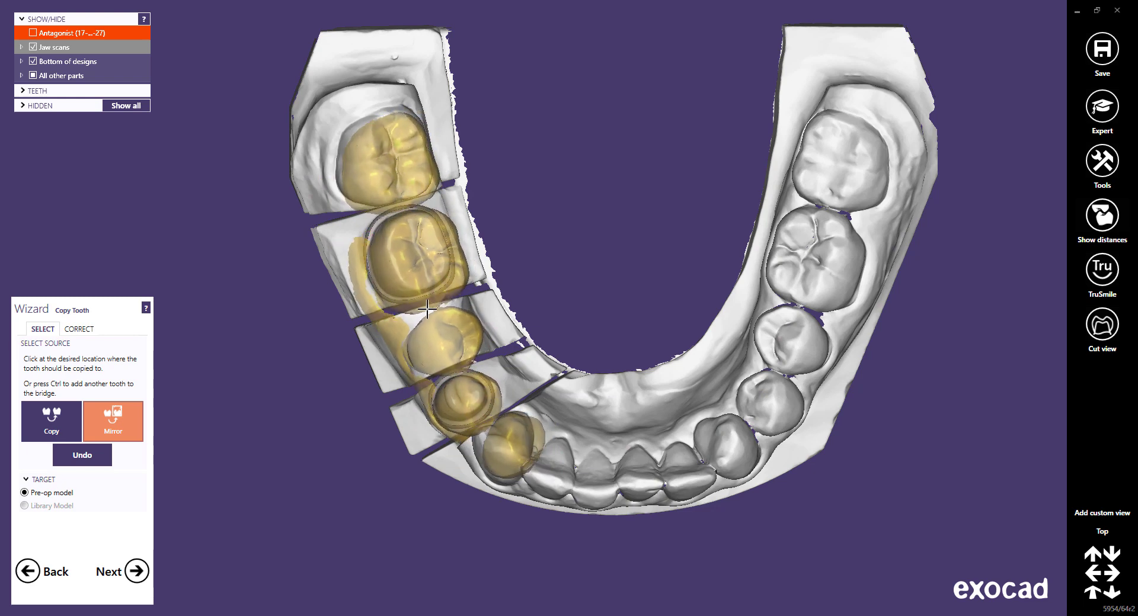
Step: Assign the mirrored source teeth to target numbers 46, 45 and 44 and continue to placement correction
click(427, 309)
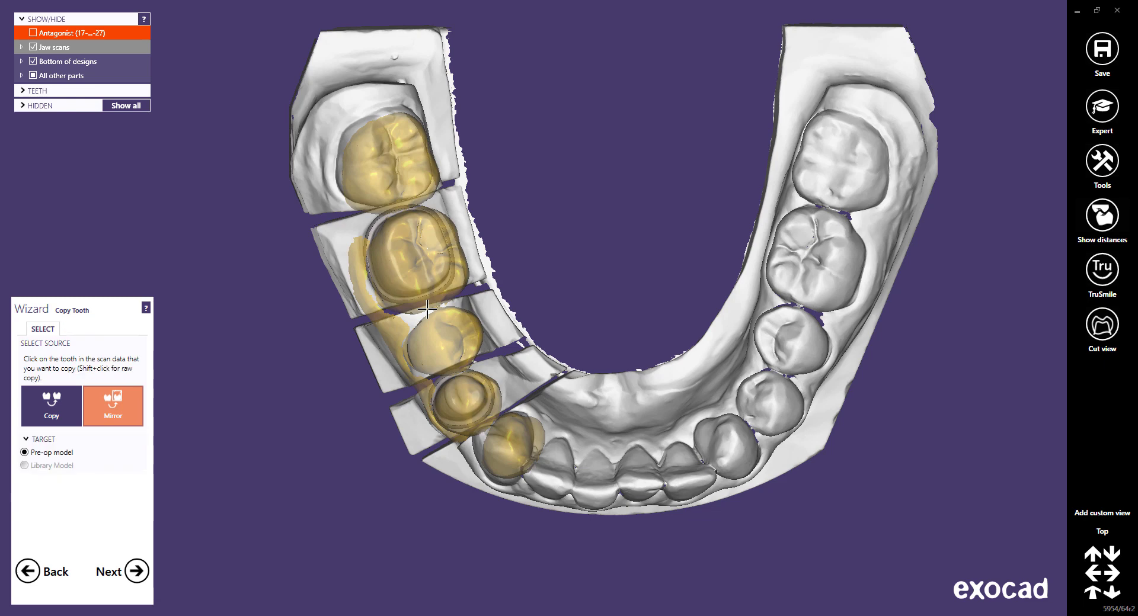
click(426, 309)
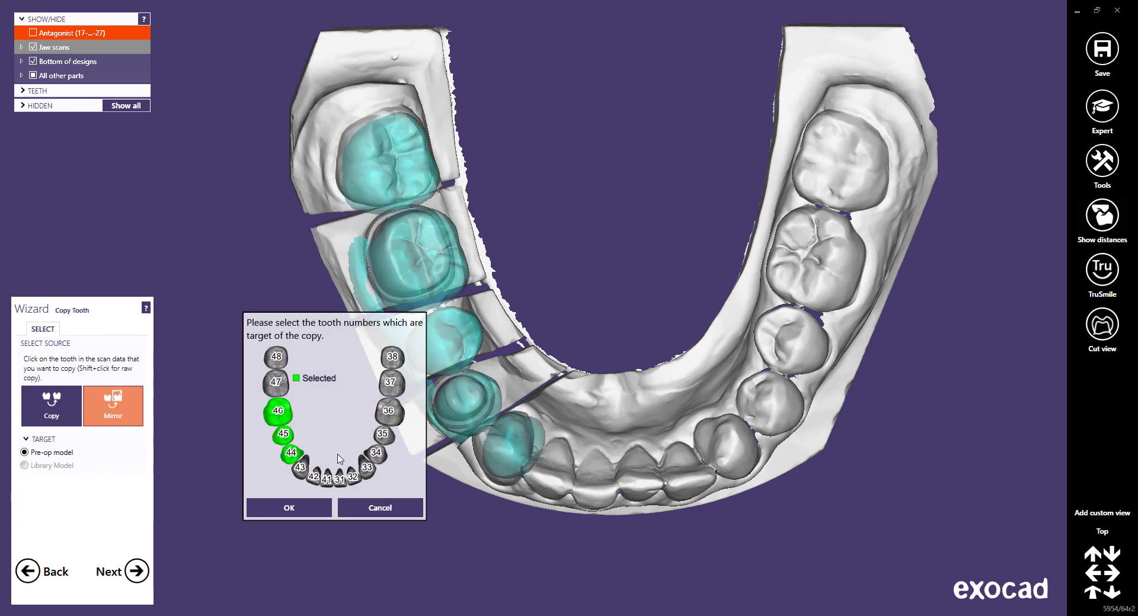
click(302, 508)
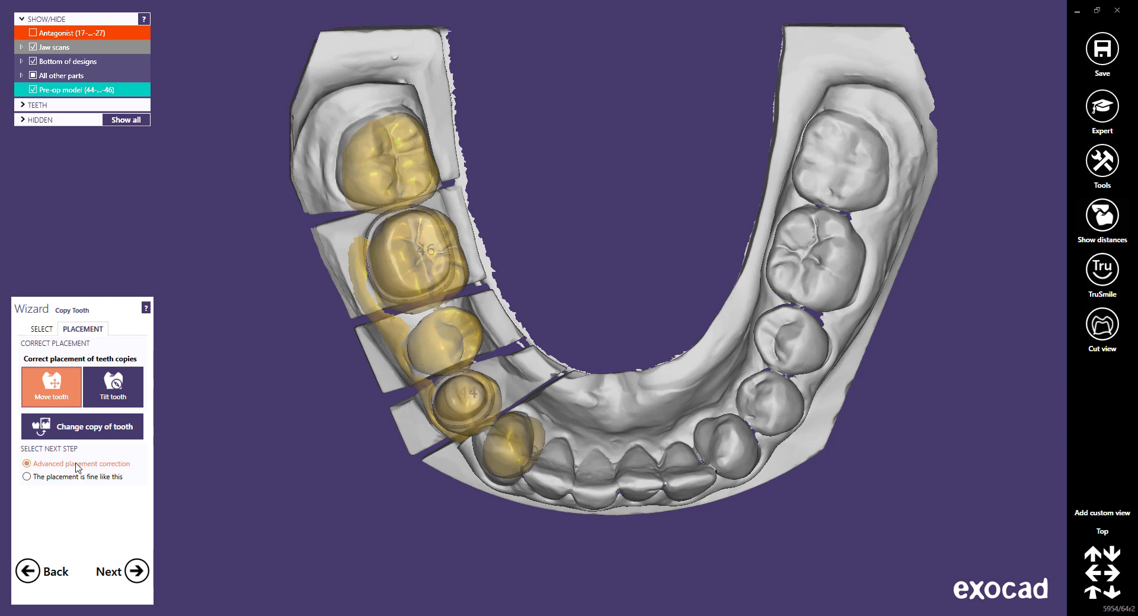
click(139, 576)
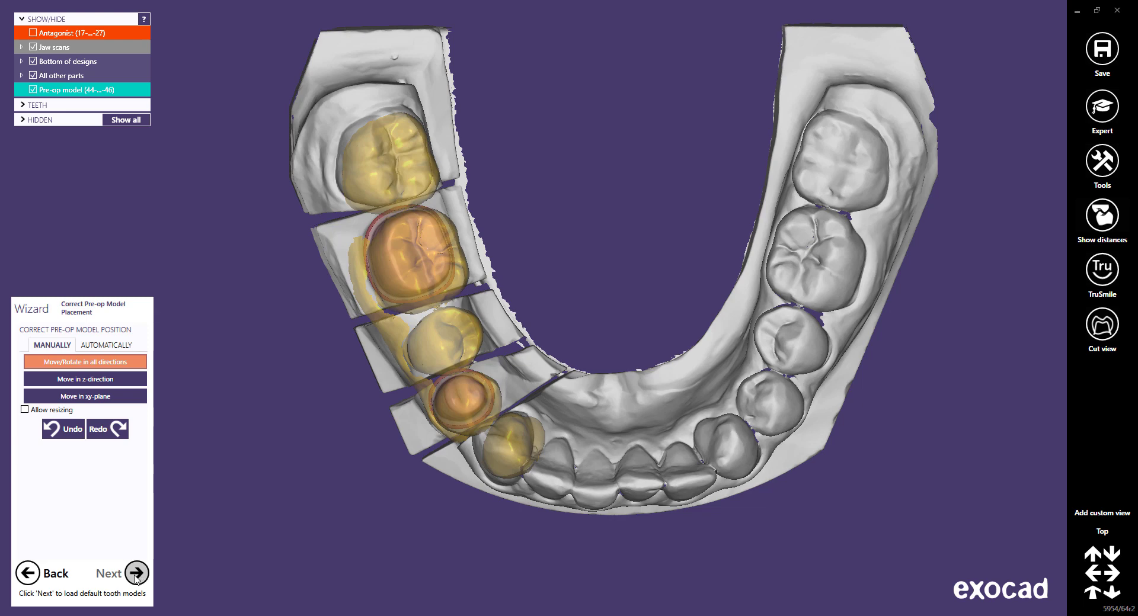
Step: Drag the mirrored pre-op model off the scanned teeth and switch to automatic point-based registration
drag(436, 338, 498, 425)
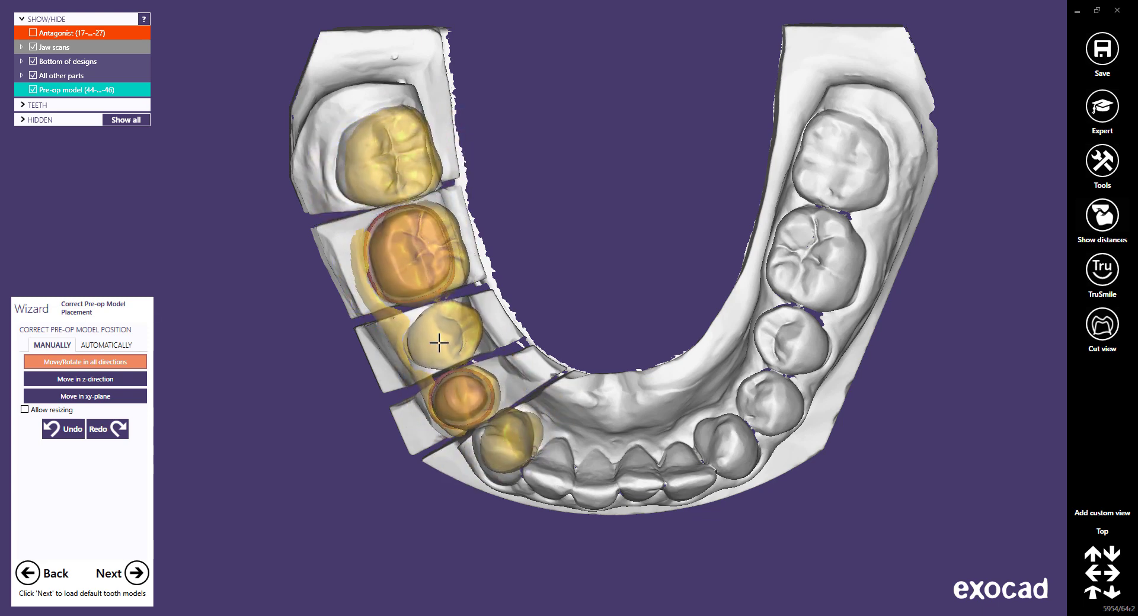
drag(438, 342, 305, 369)
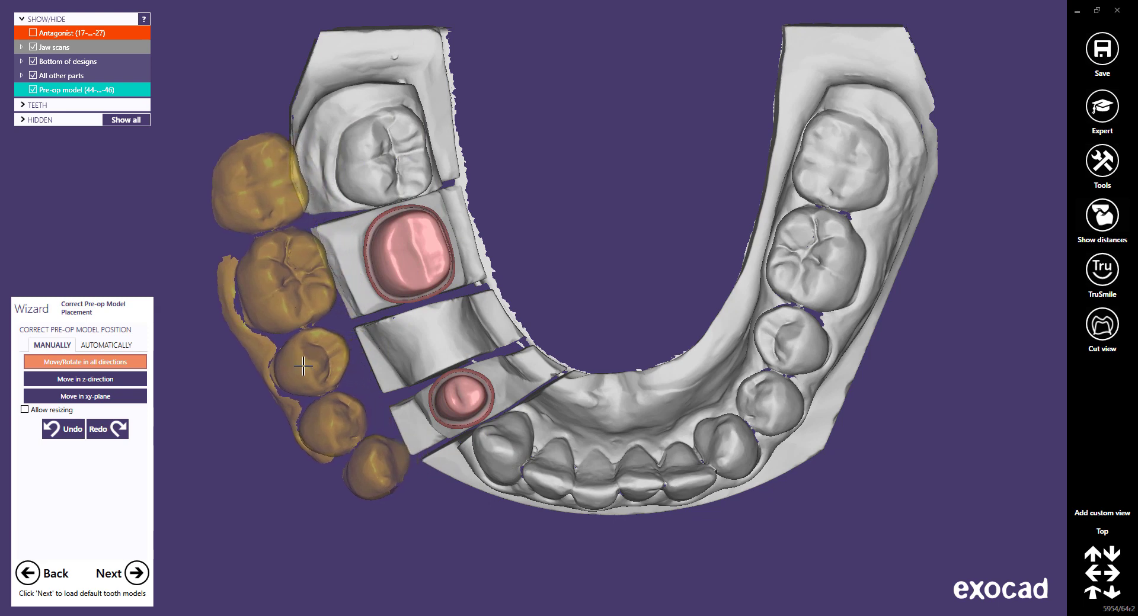
click(111, 347)
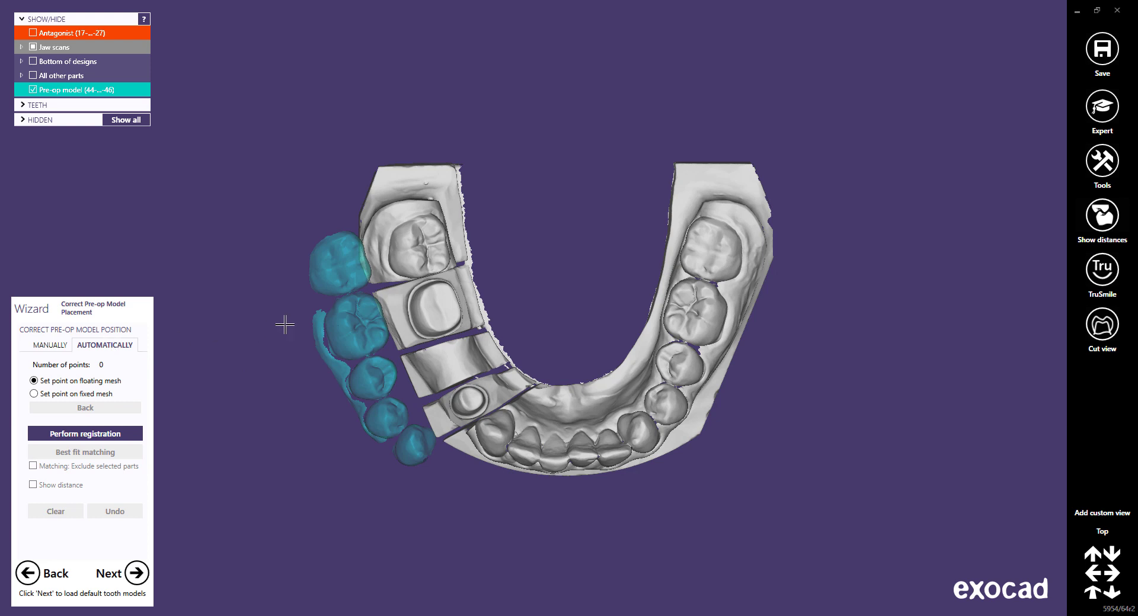
Step: Register the pre-op model onto the scan using four matching point pairs, then continue to library placement
click(339, 247)
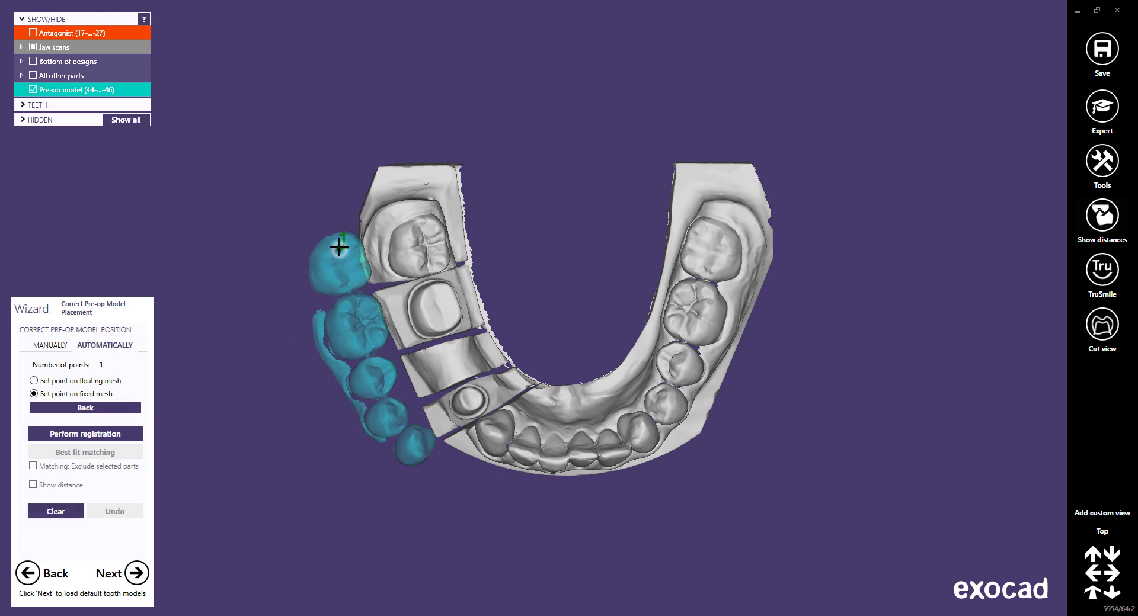
click(422, 229)
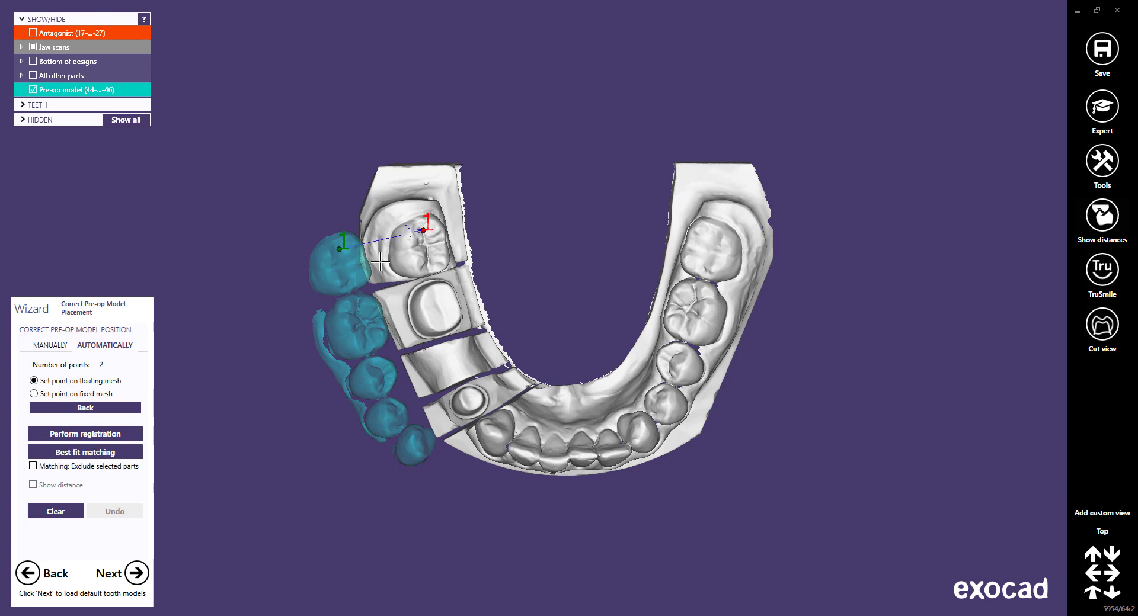
click(316, 286)
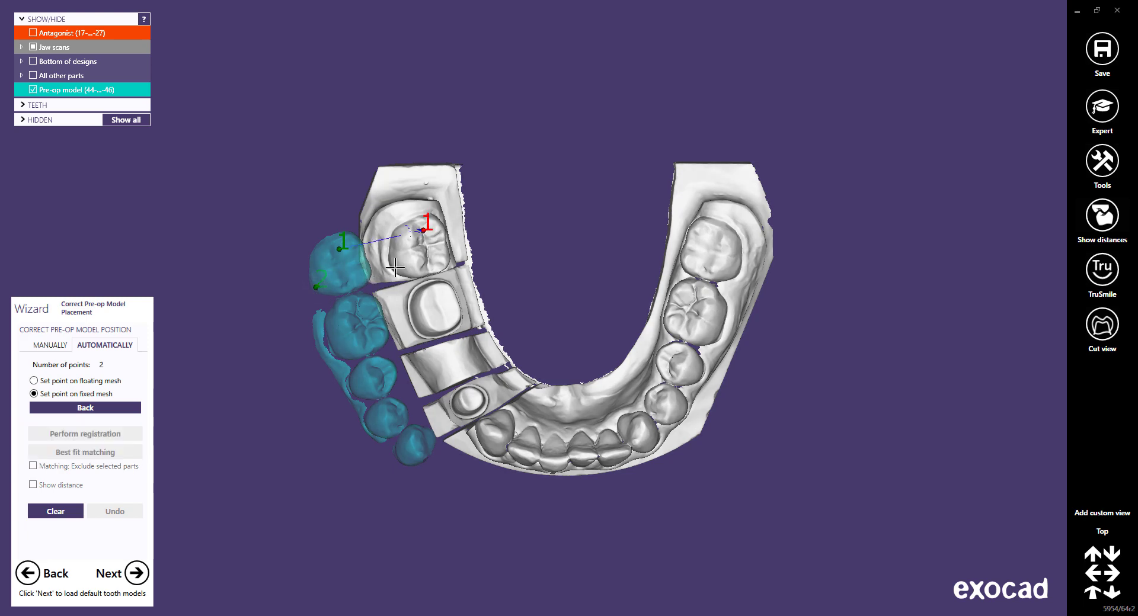
click(395, 268)
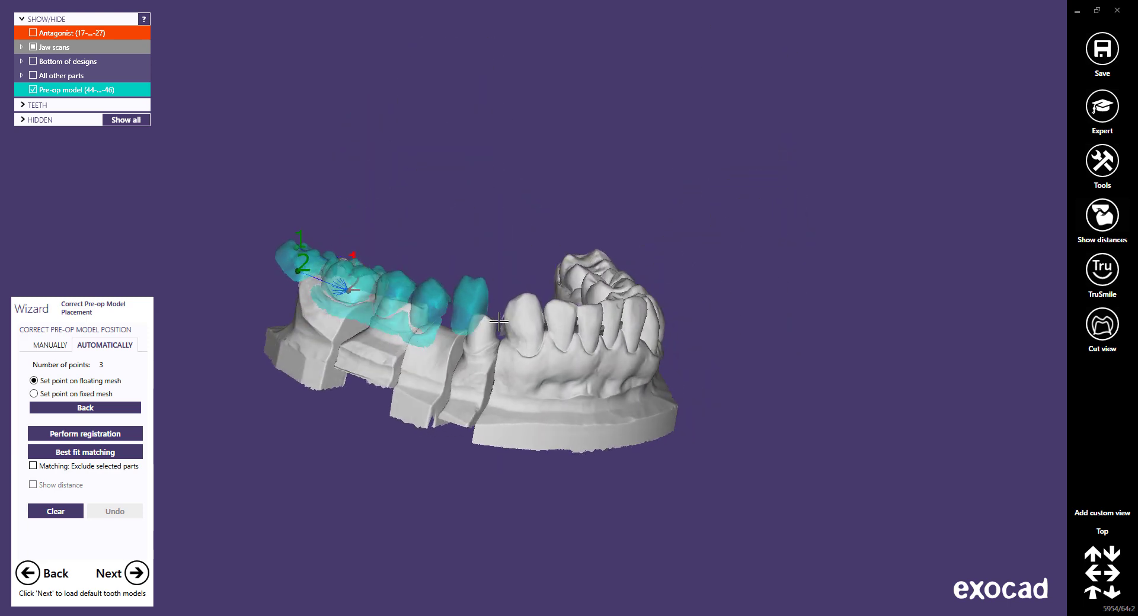
click(472, 248)
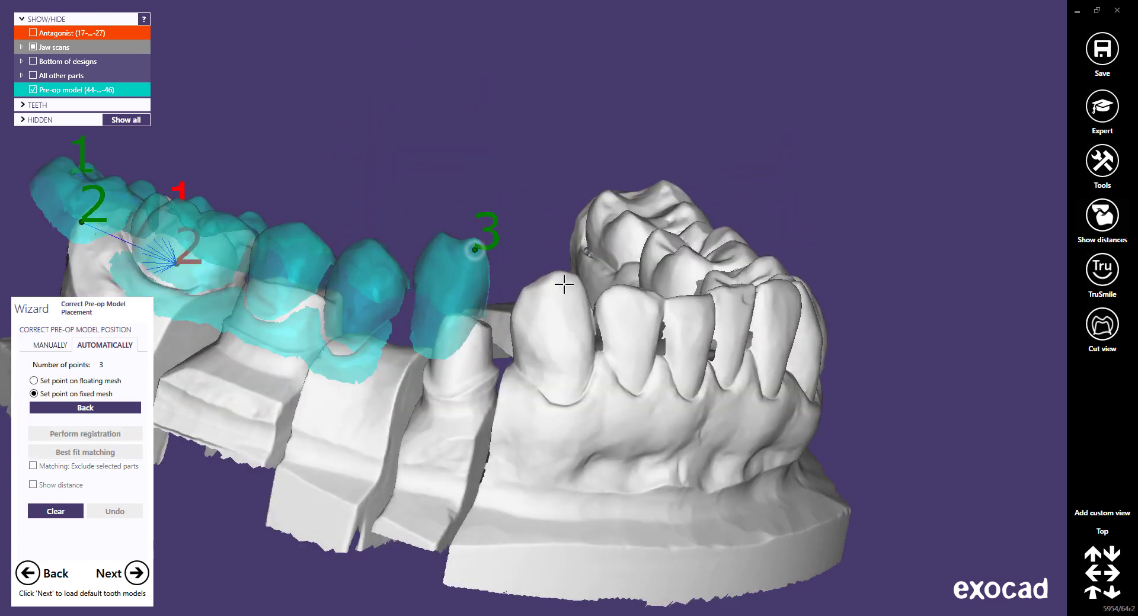
click(565, 283)
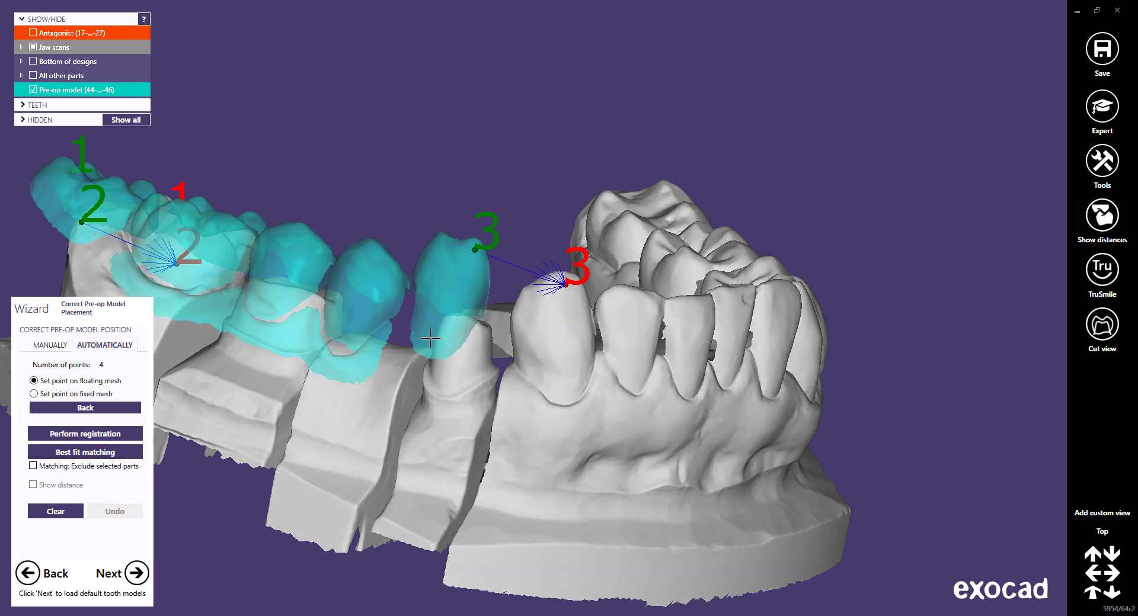
click(430, 340)
click(559, 382)
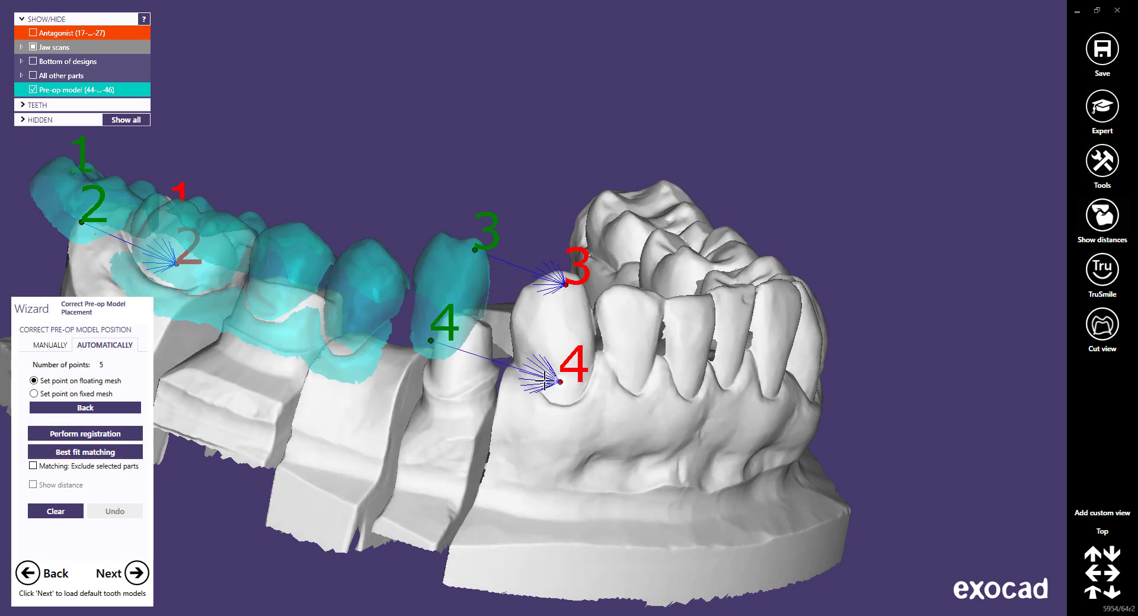
click(121, 436)
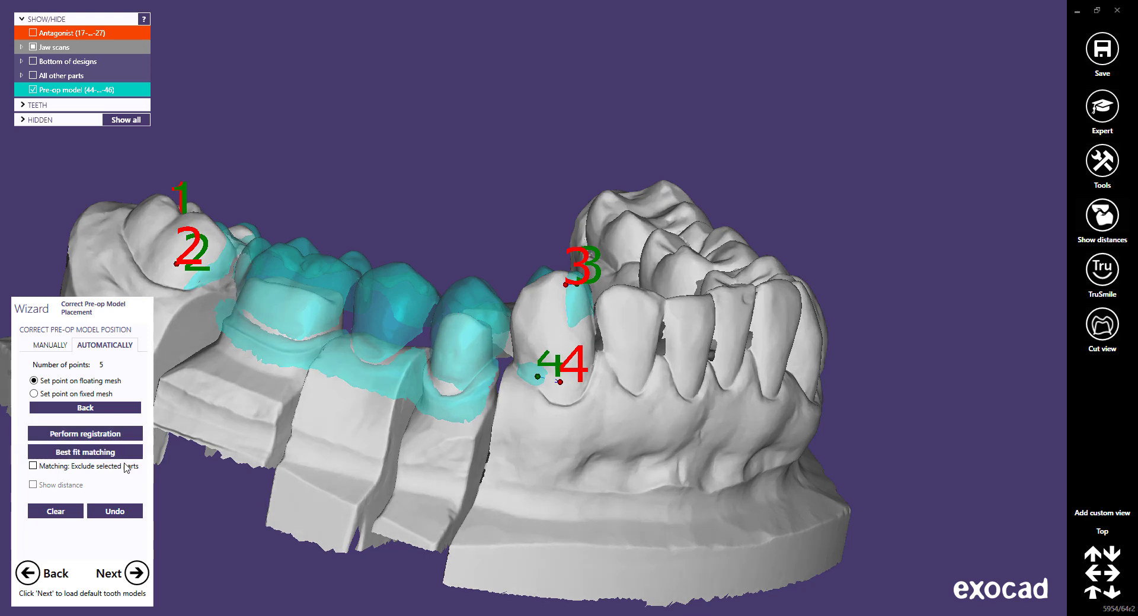
click(137, 574)
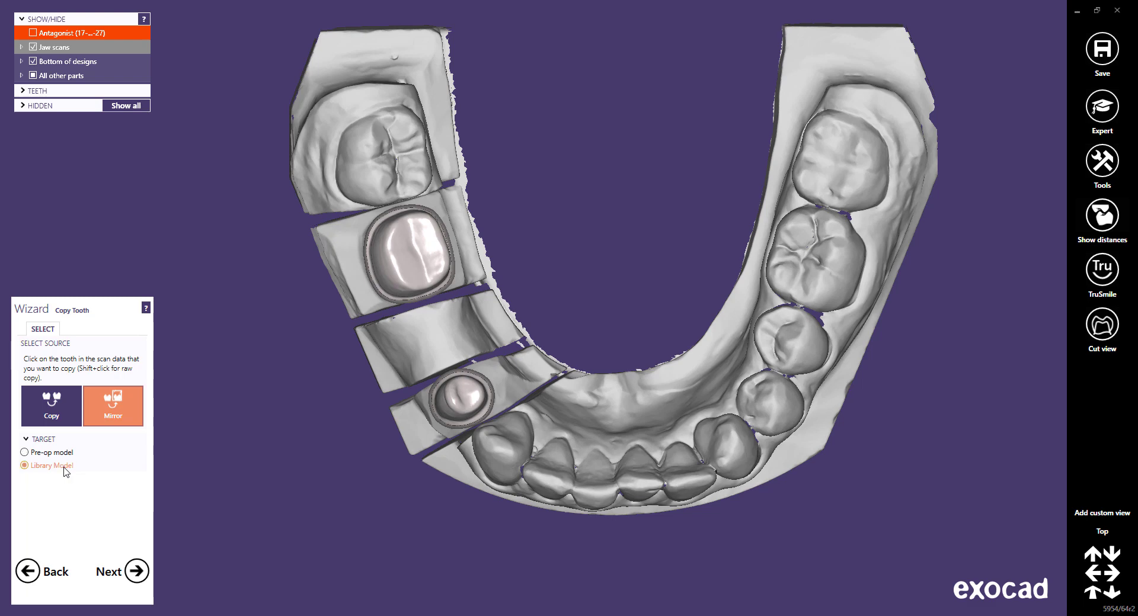
Step: Pick the opposite-side molar as the mirror source and drag it over to the bridge side
click(803, 254)
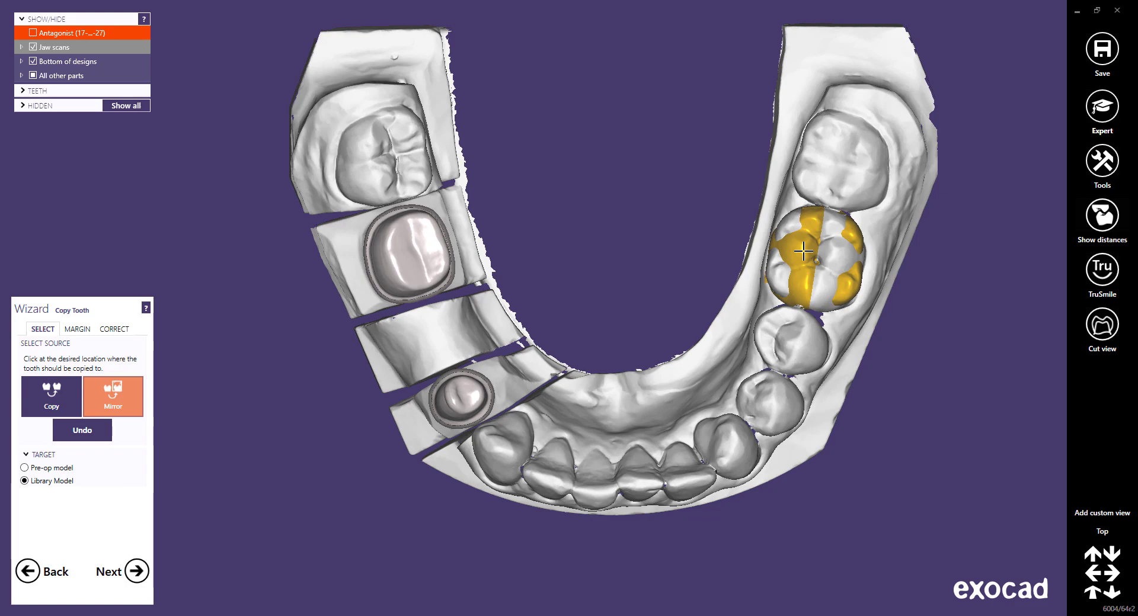
drag(803, 252, 361, 350)
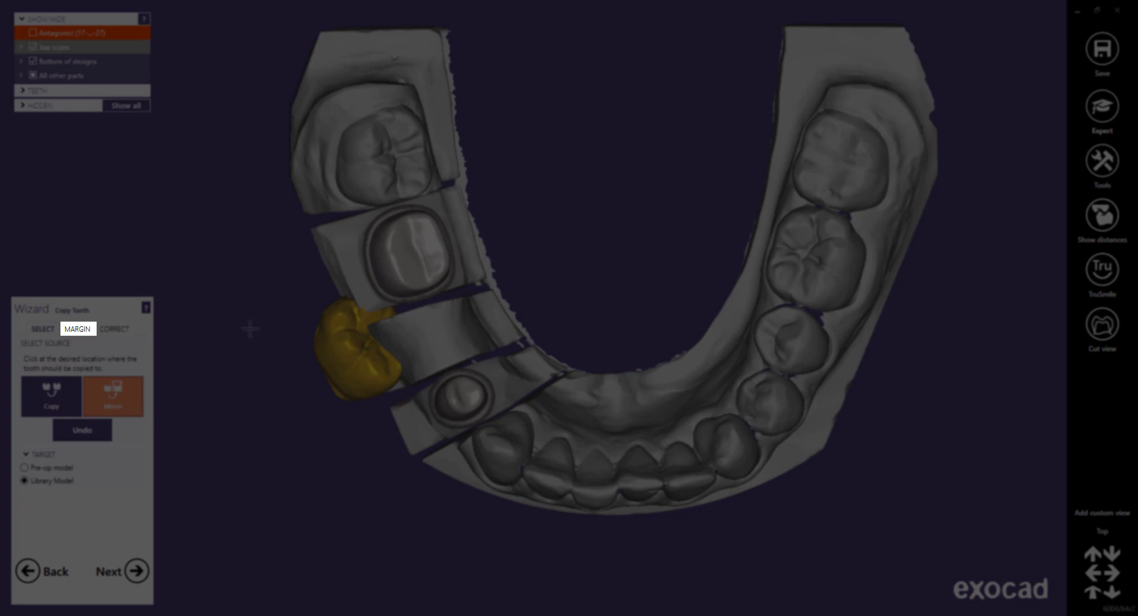
click(70, 332)
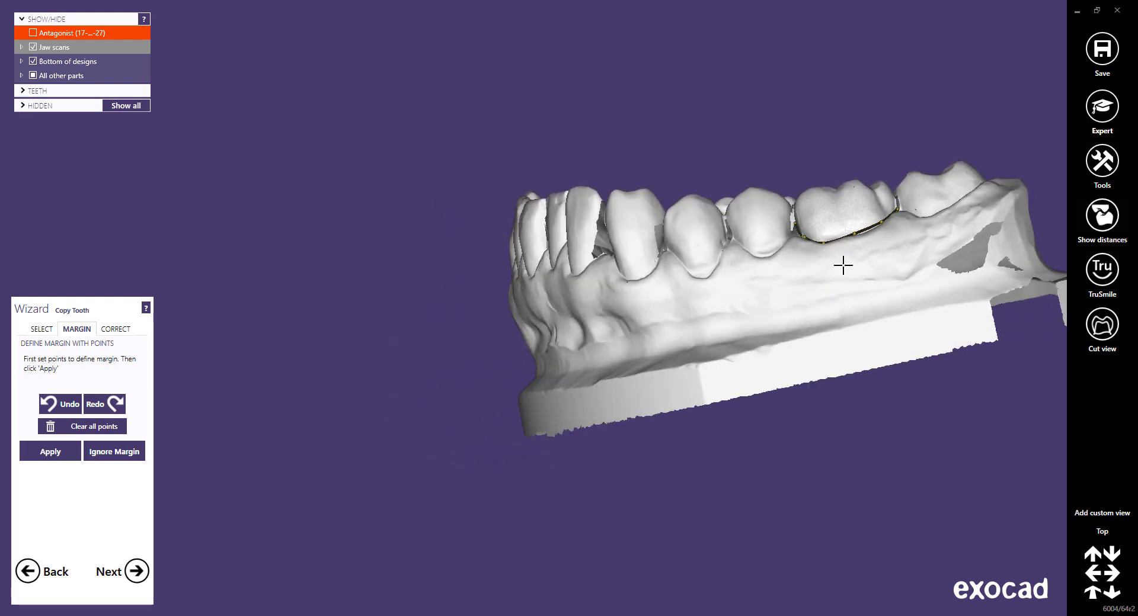
Step: Zoom onto the source molar, try pulling three margin points down to the gum, then undo those moves
scroll(553, 290, up, 3)
scroll(544, 288, up, 5)
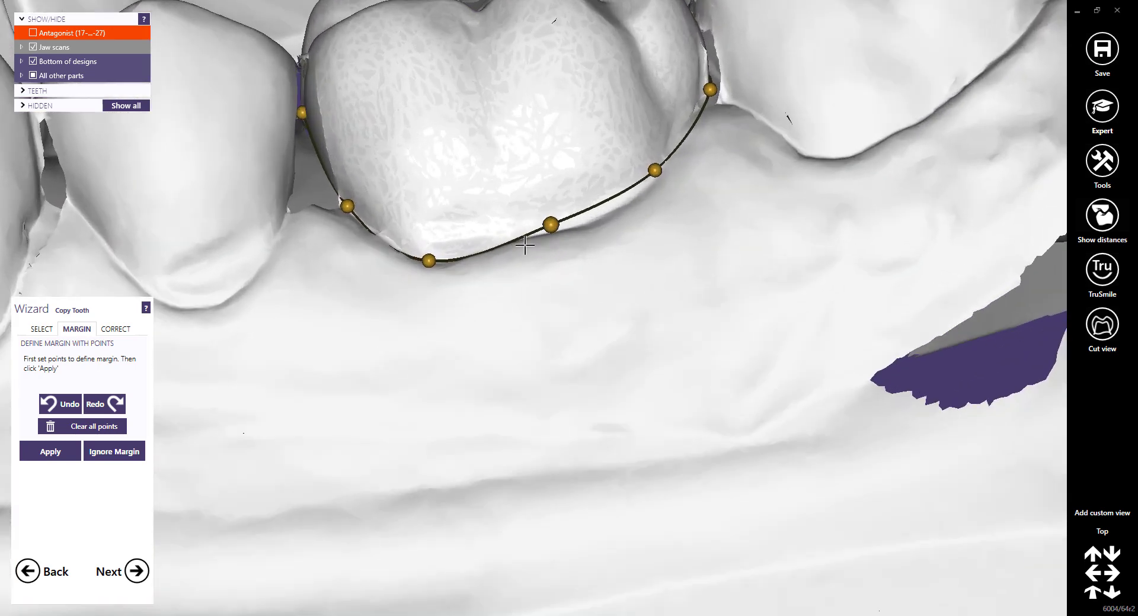
middle_drag(492, 287, 500, 386)
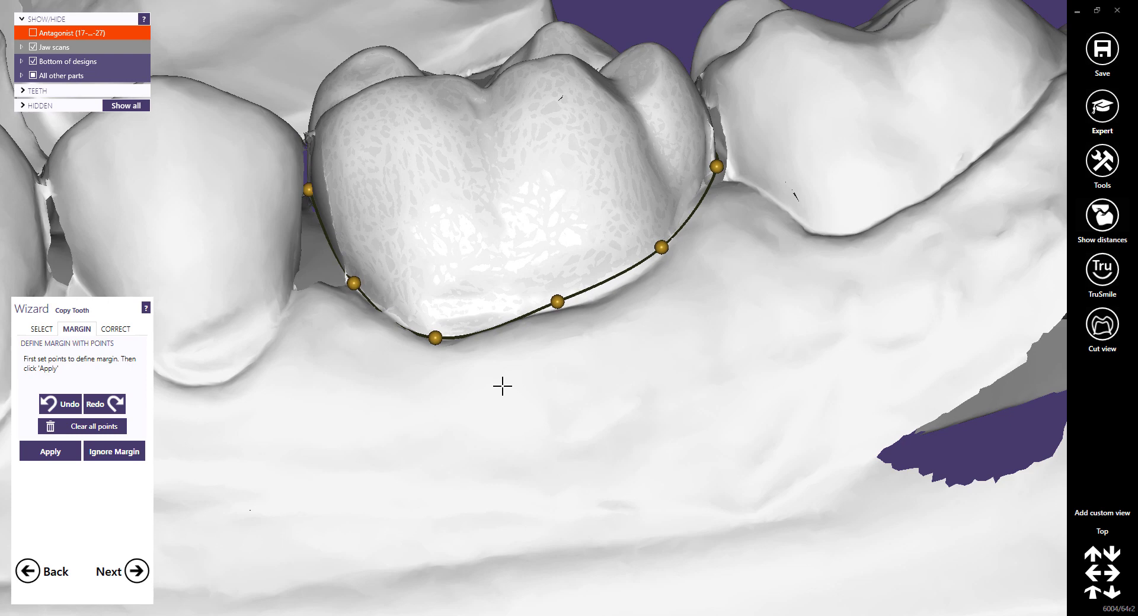
drag(437, 346, 450, 411)
drag(556, 321, 593, 396)
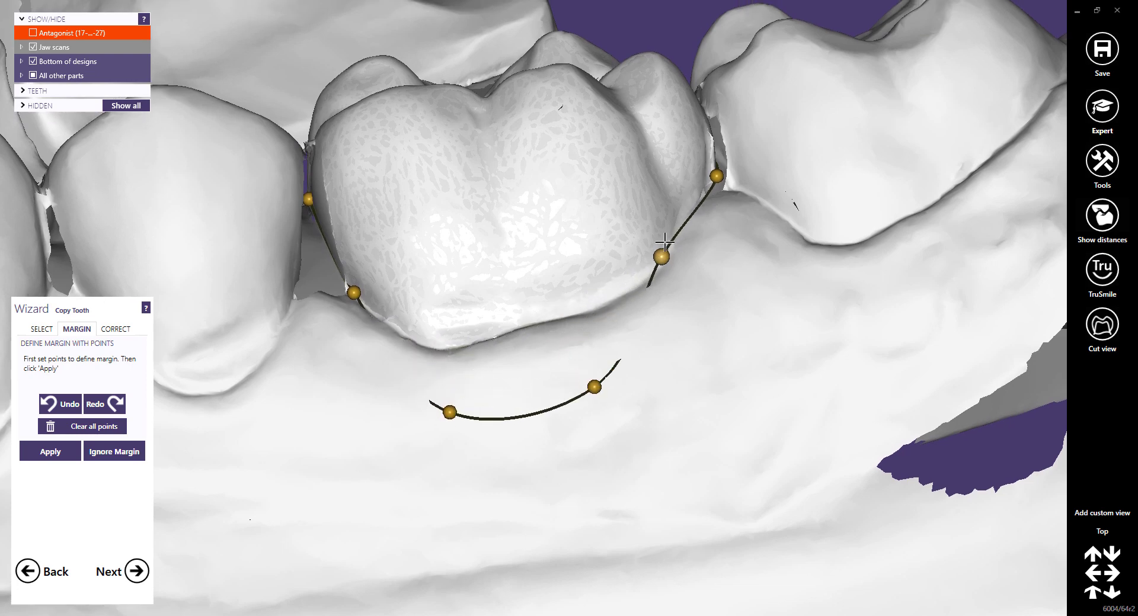
drag(662, 258, 717, 332)
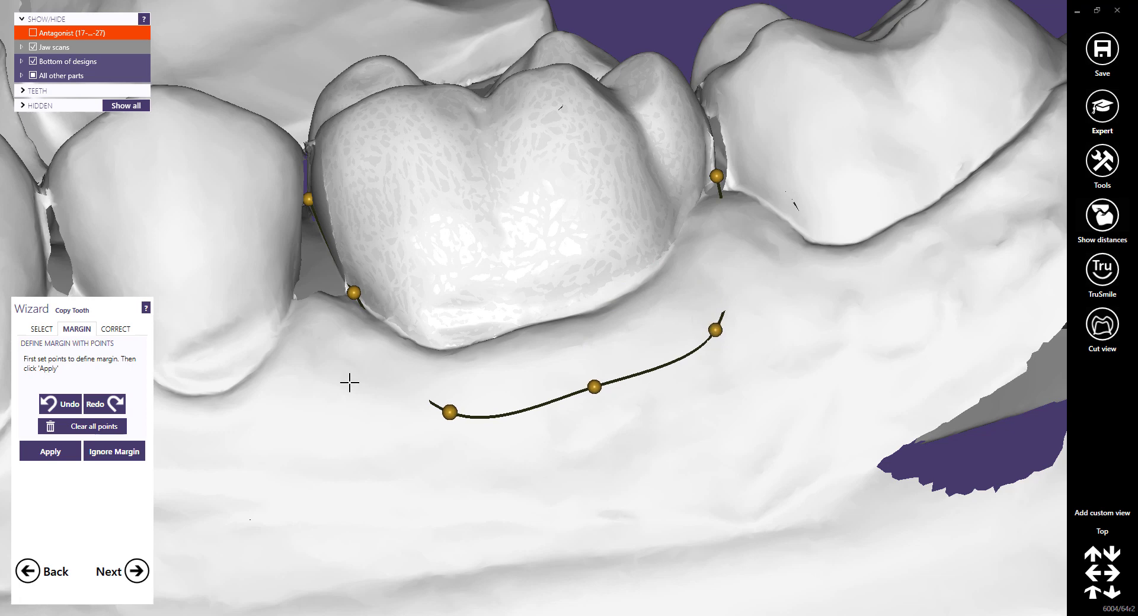
click(81, 406)
click(78, 405)
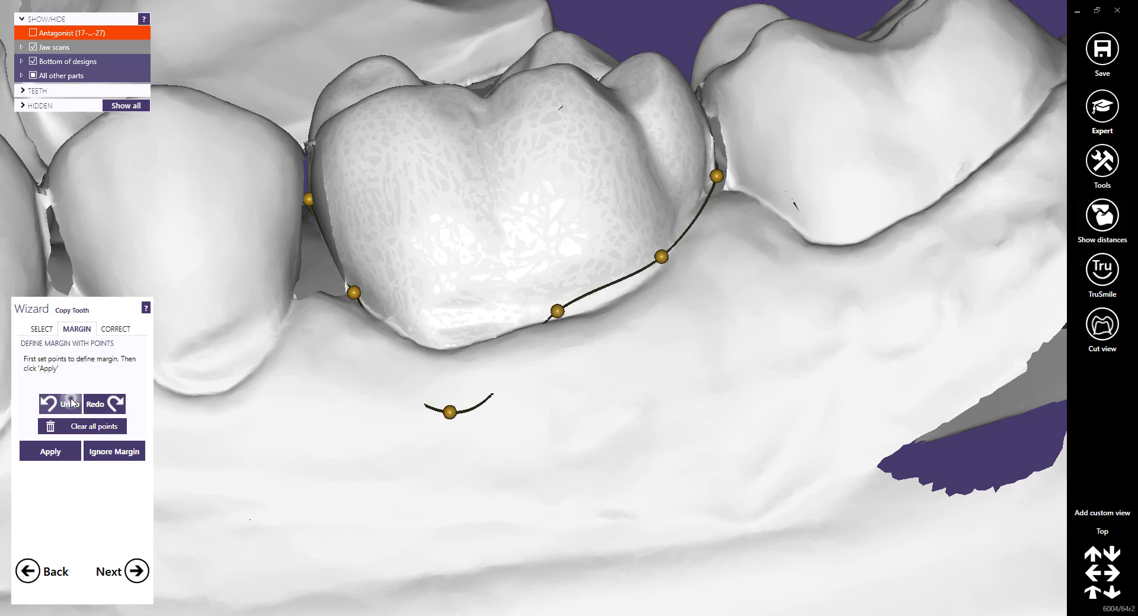
click(74, 404)
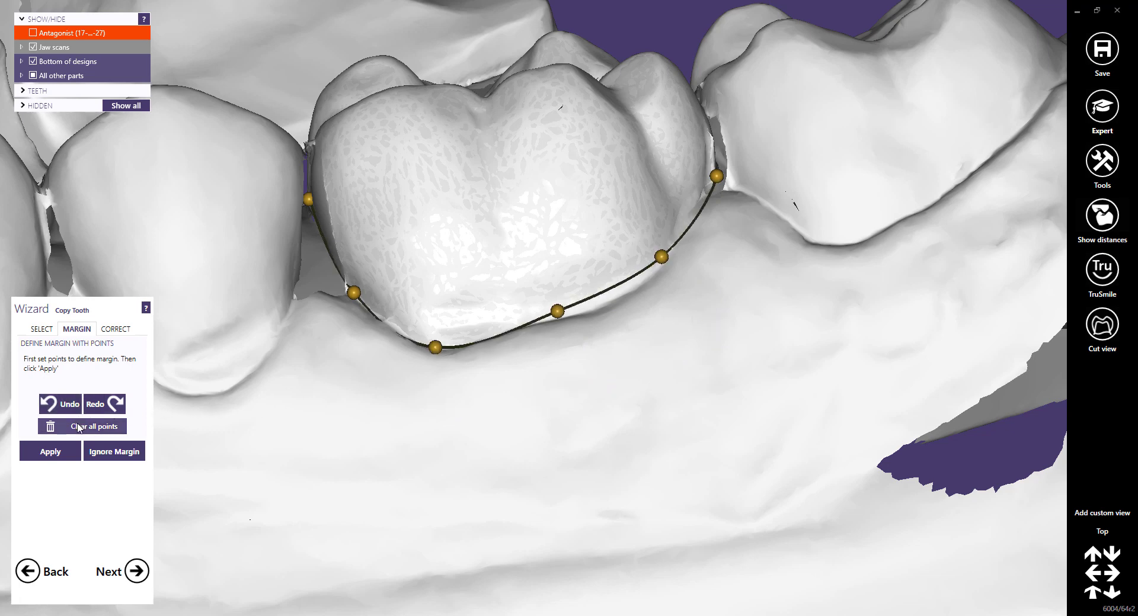
Step: Clear and retrace the margin points, undo back to the eight-point margin, and view from the top
click(80, 428)
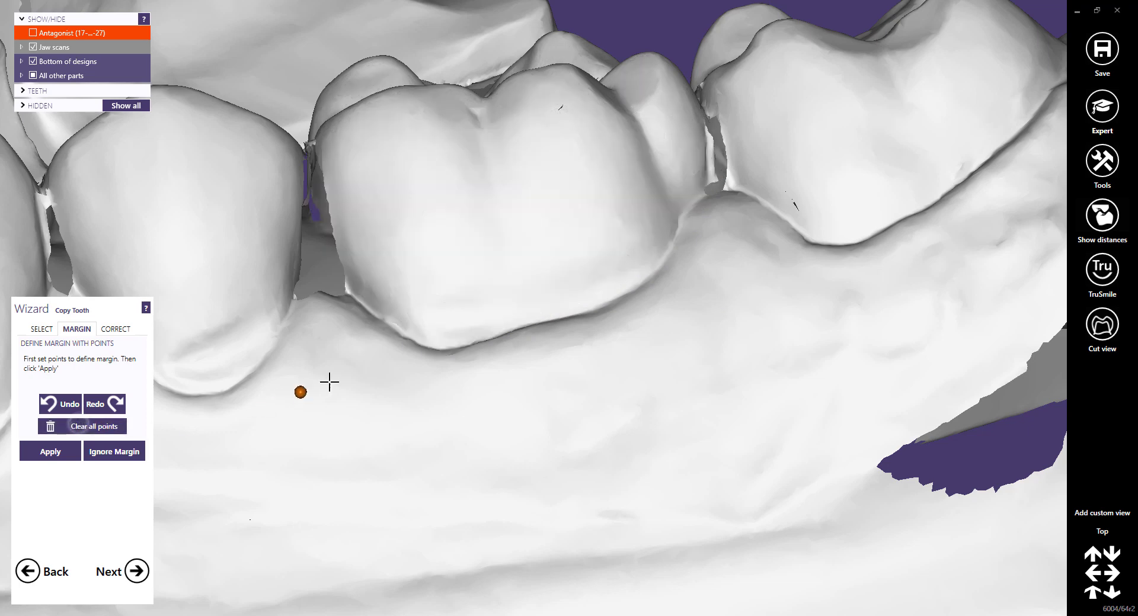
click(386, 330)
click(453, 344)
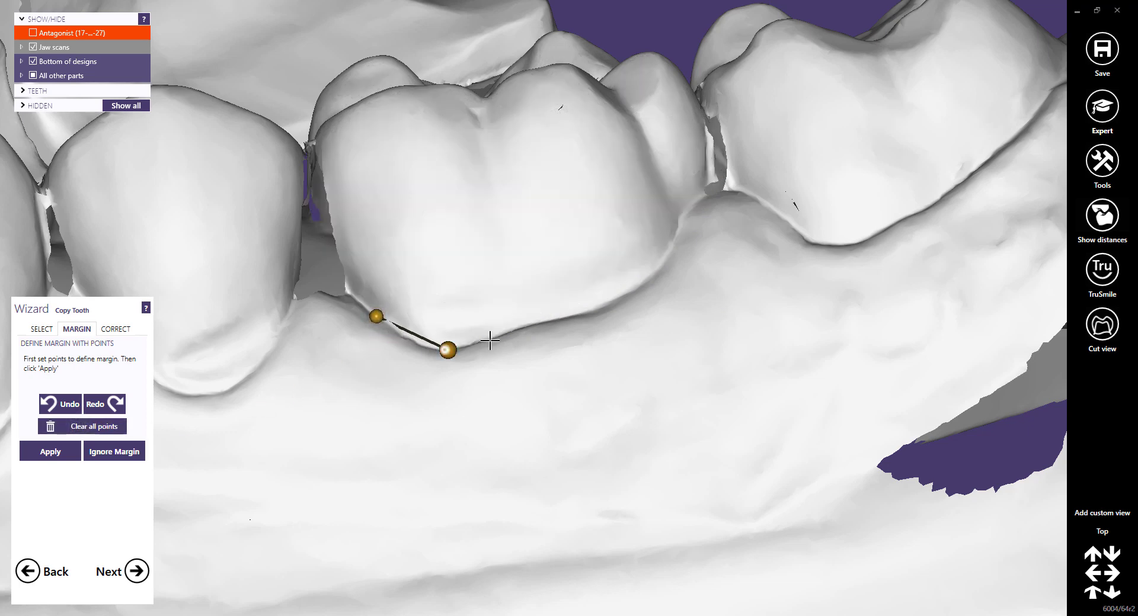
click(546, 324)
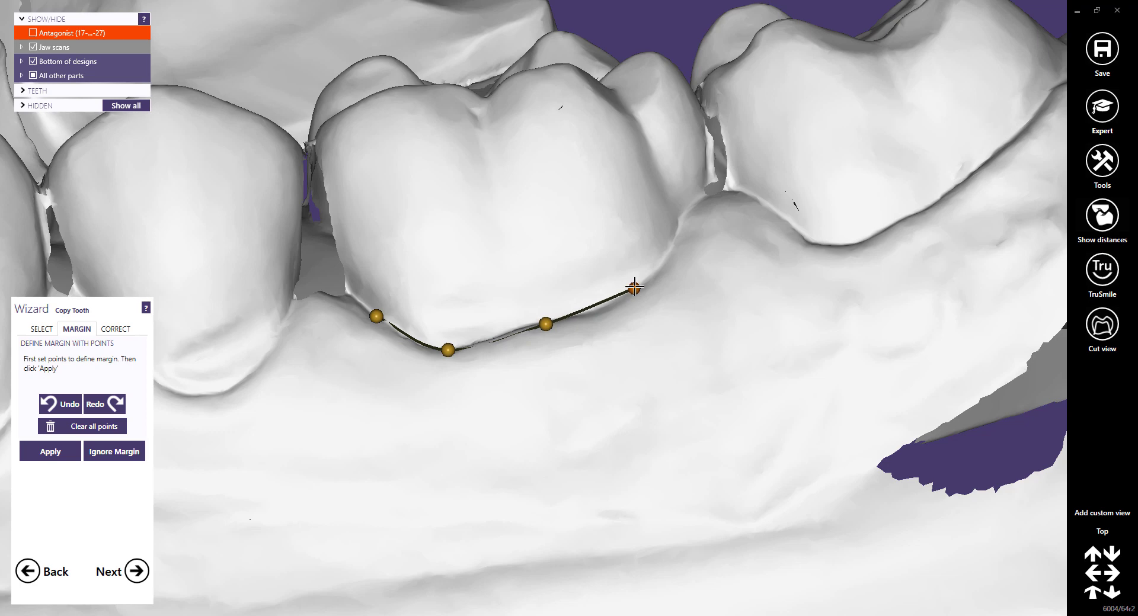
click(646, 291)
click(689, 212)
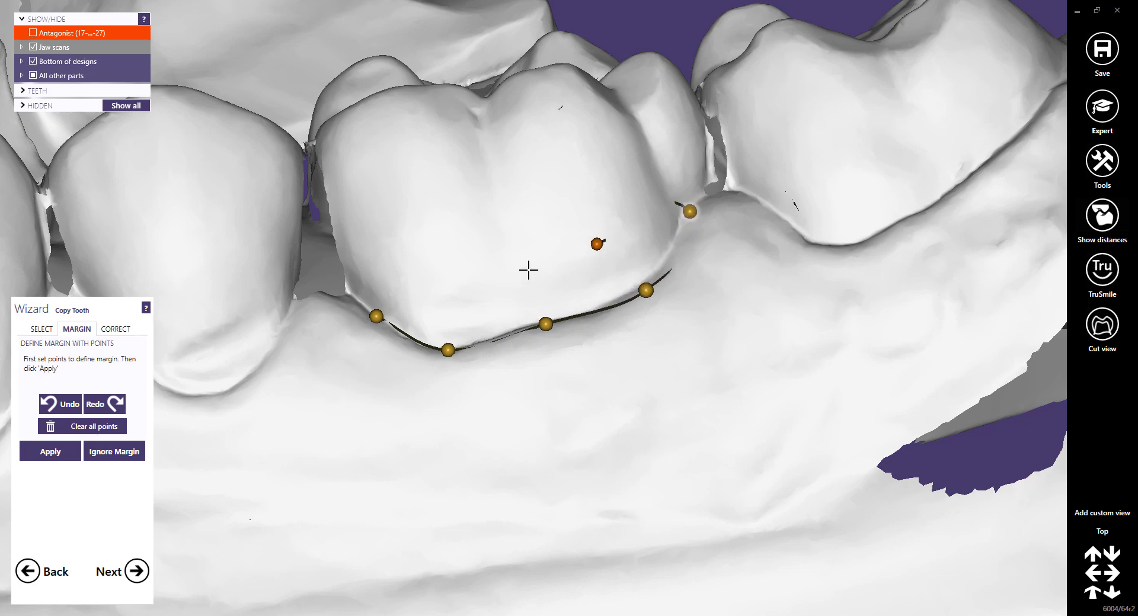
click(71, 404)
click(71, 404)
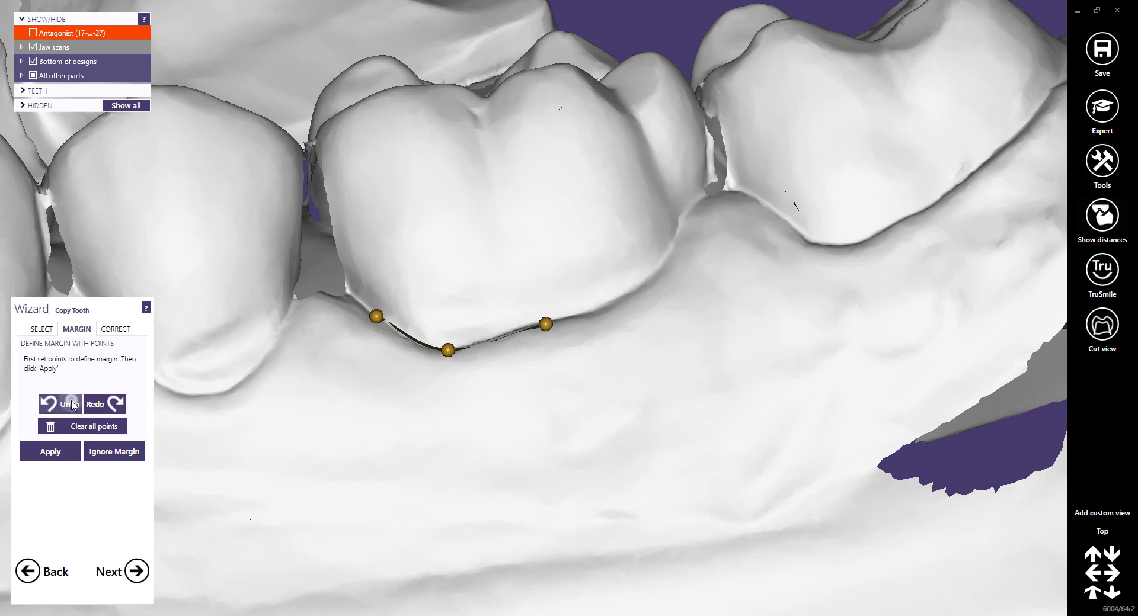
click(71, 404)
click(71, 404)
click(71, 404)
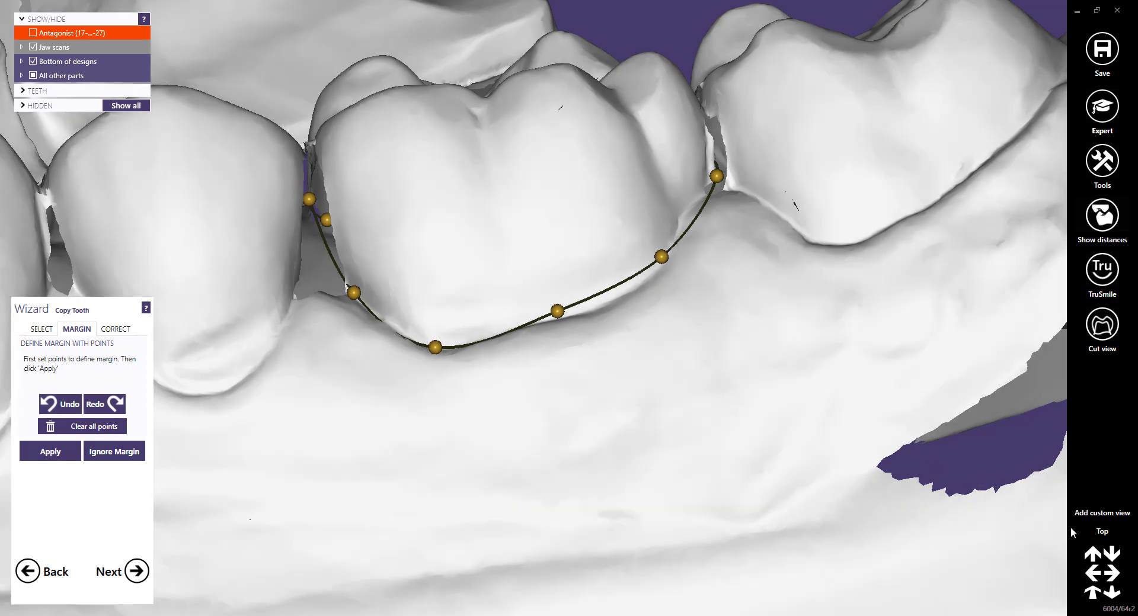
click(1101, 532)
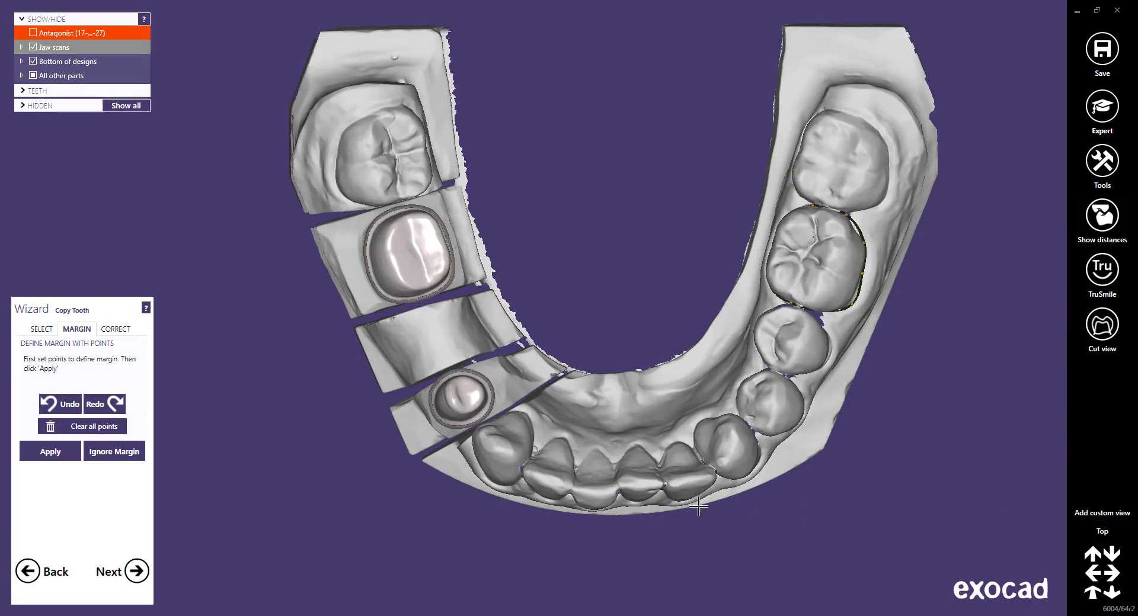
Step: Apply the traced margin and drop the mirrored molar copy into the 46 gap
click(66, 451)
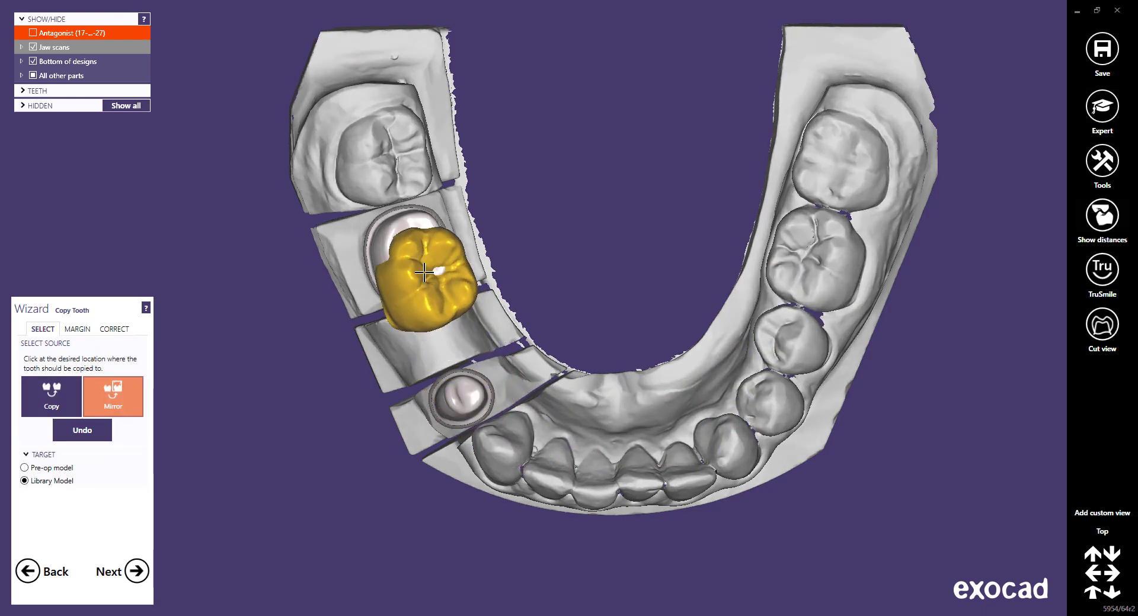
click(414, 254)
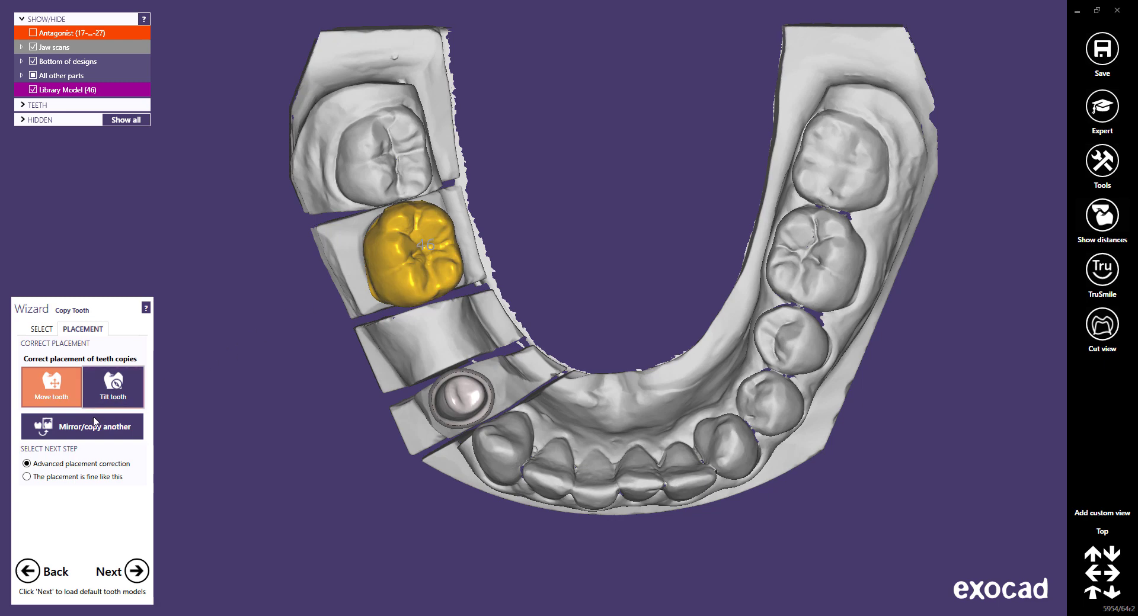
click(79, 429)
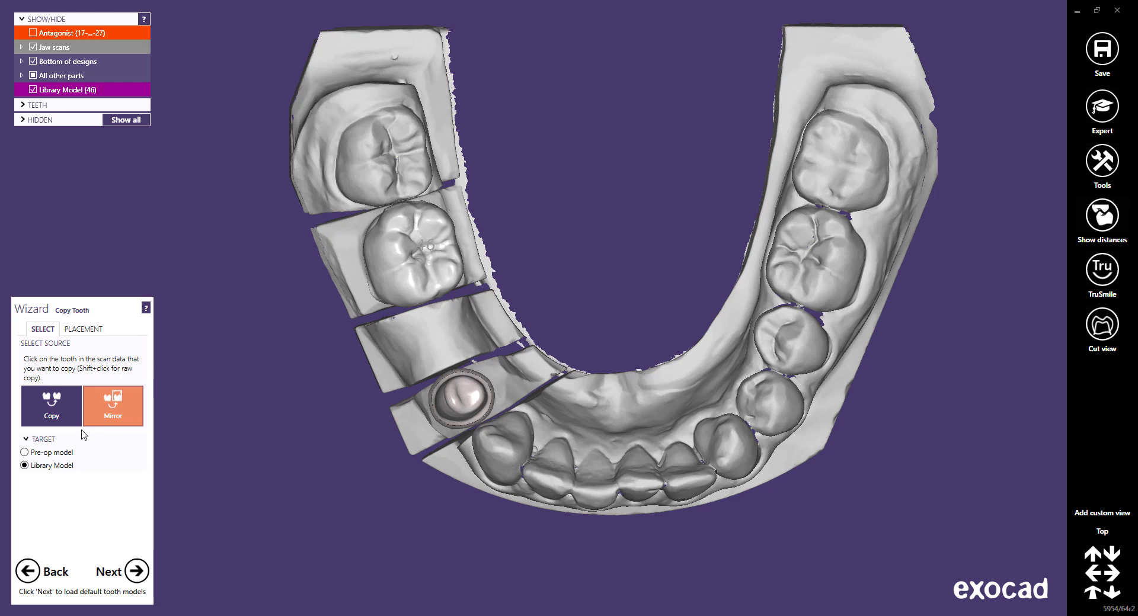
Step: Mirror the opposite premolars into the 45 and 44 gaps, assigning the first copy to tooth 45
click(784, 338)
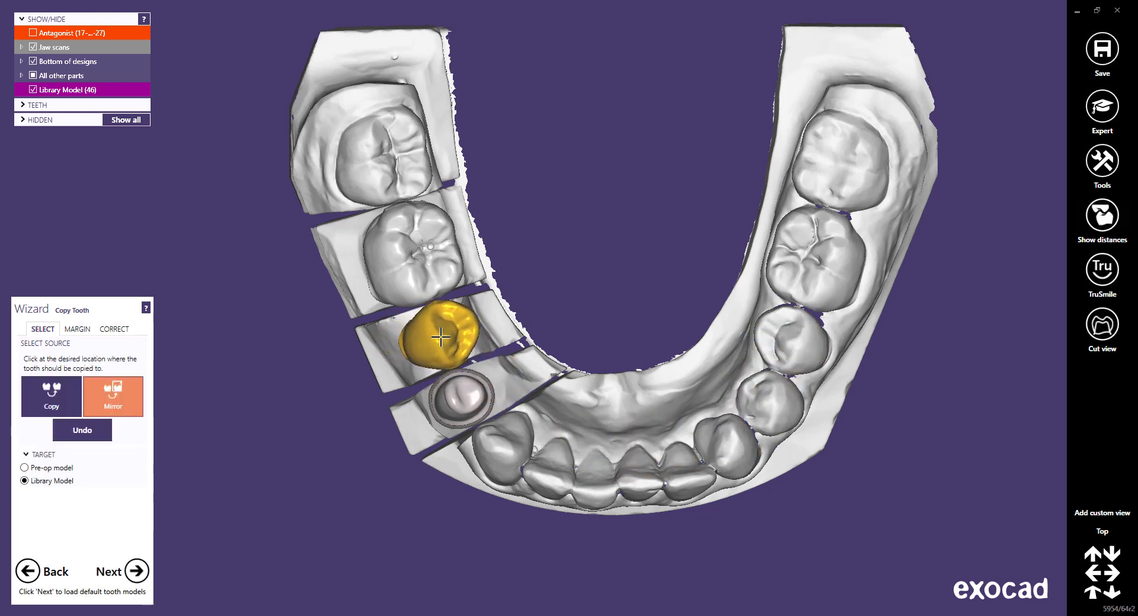
click(441, 337)
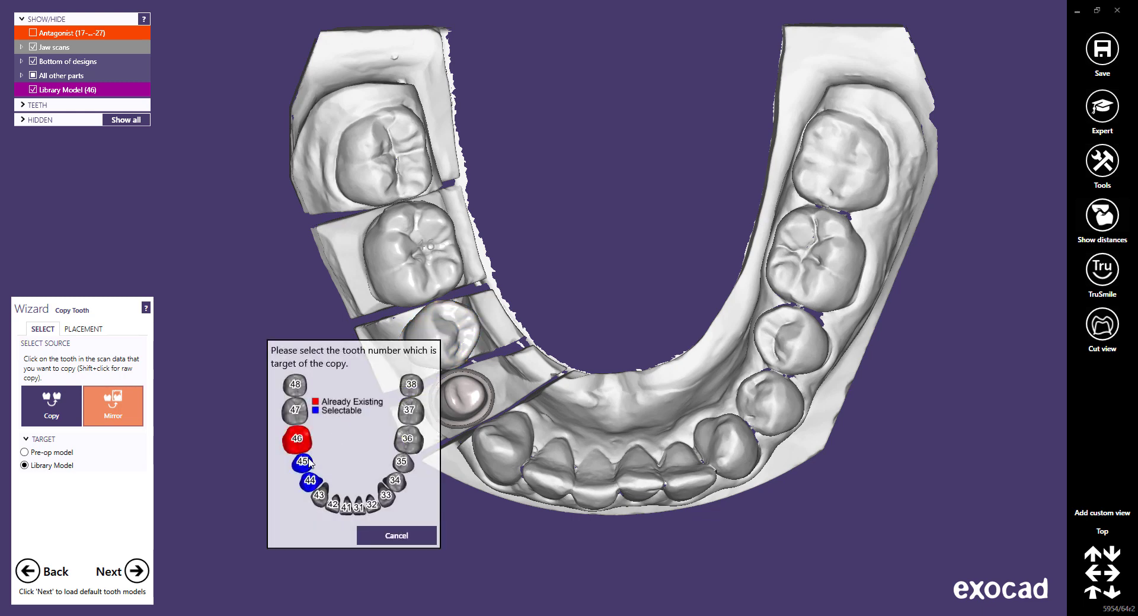
click(303, 462)
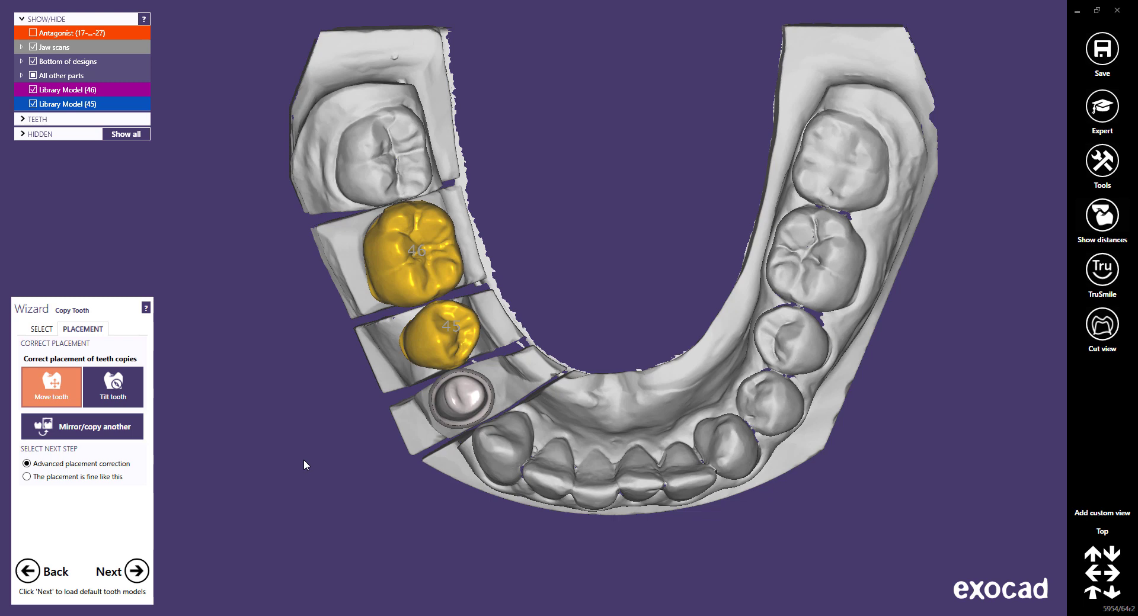
click(86, 426)
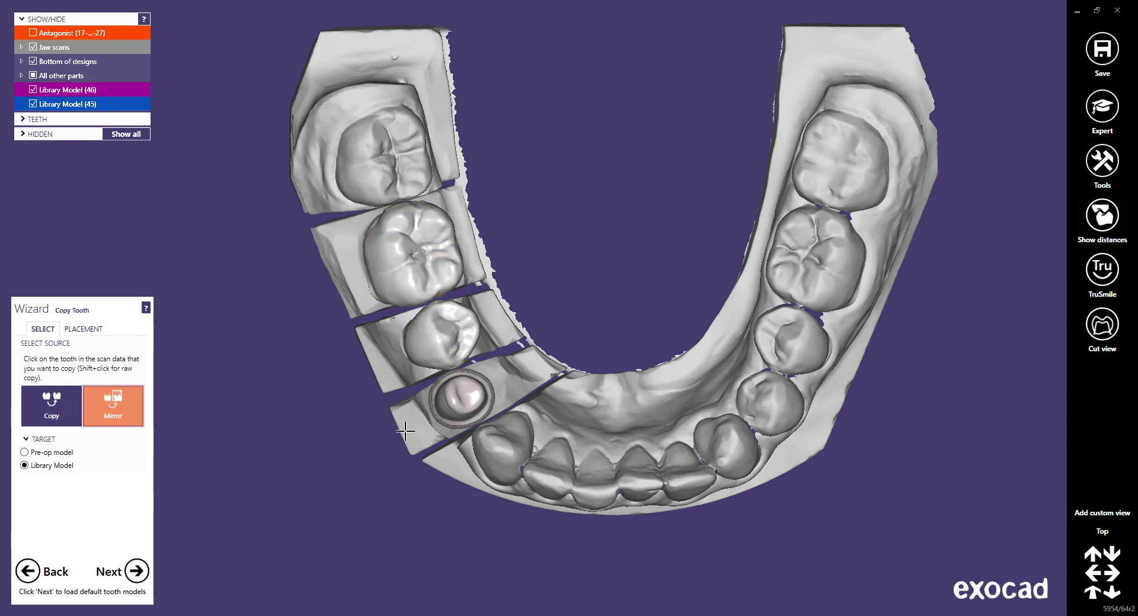
click(765, 401)
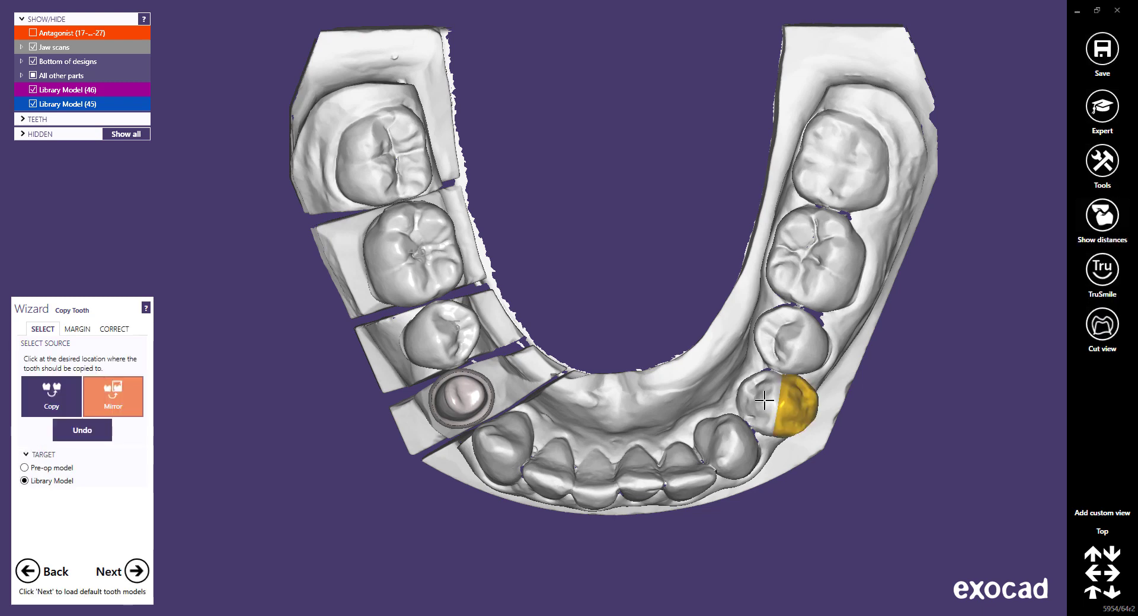
click(467, 397)
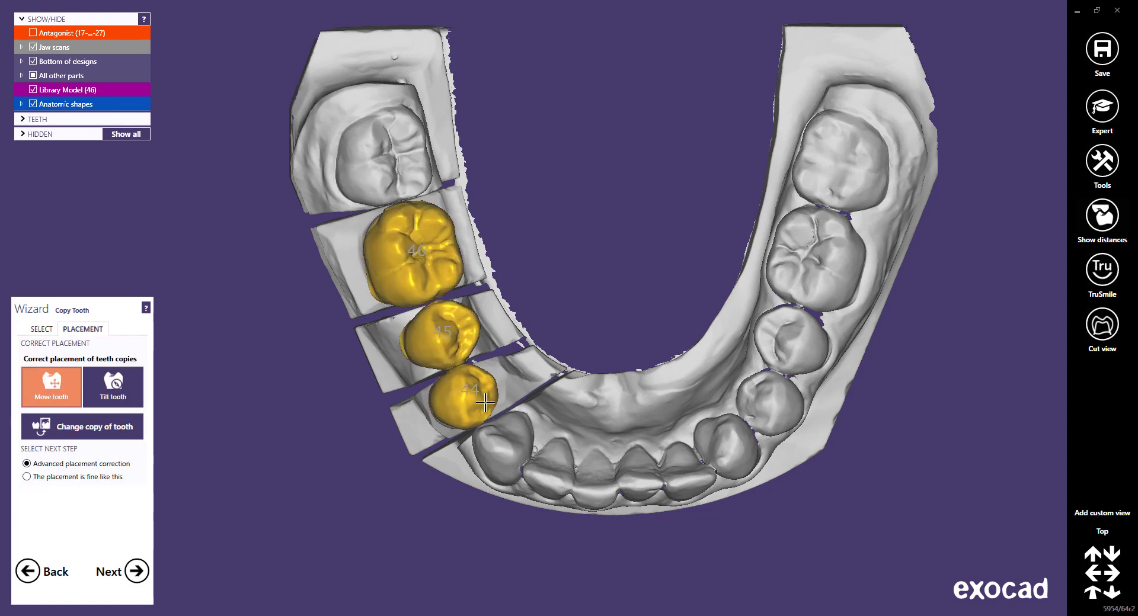
Step: From a buccal view, raise the 46 copy, lower the 45 and 44 copies, then refine 46 and 45
right_drag(420, 346, 645, 355)
scroll(643, 330, up, 5)
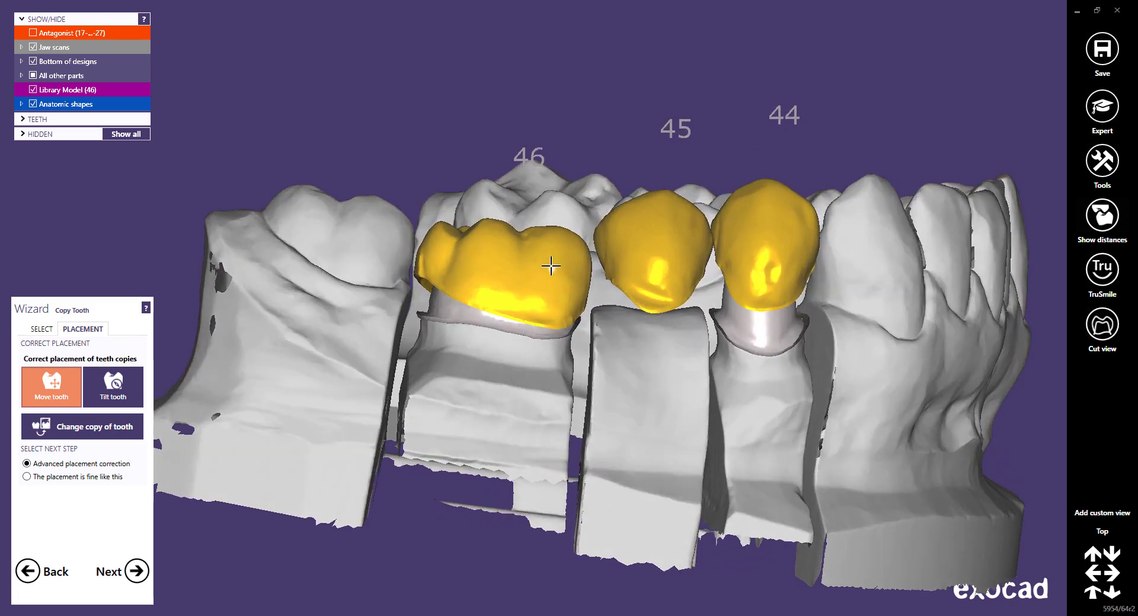
mouse_move(551, 261)
mouse_down()
mouse_move(564, 237)
mouse_move(556, 252)
mouse_up()
drag(638, 252, 638, 258)
drag(742, 241, 742, 249)
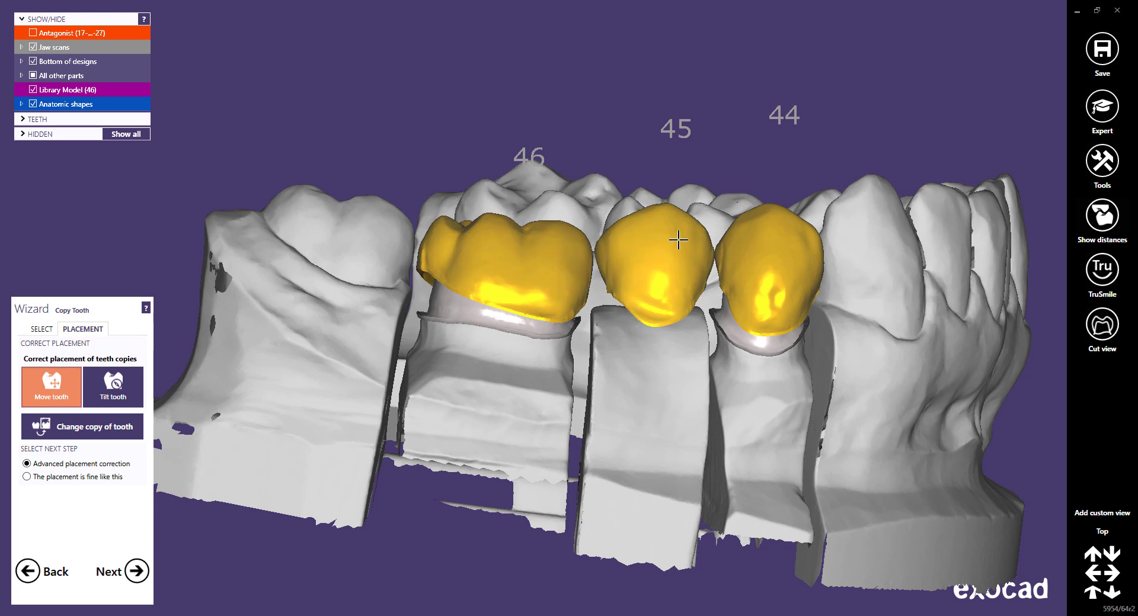
scroll(678, 239, up, 3)
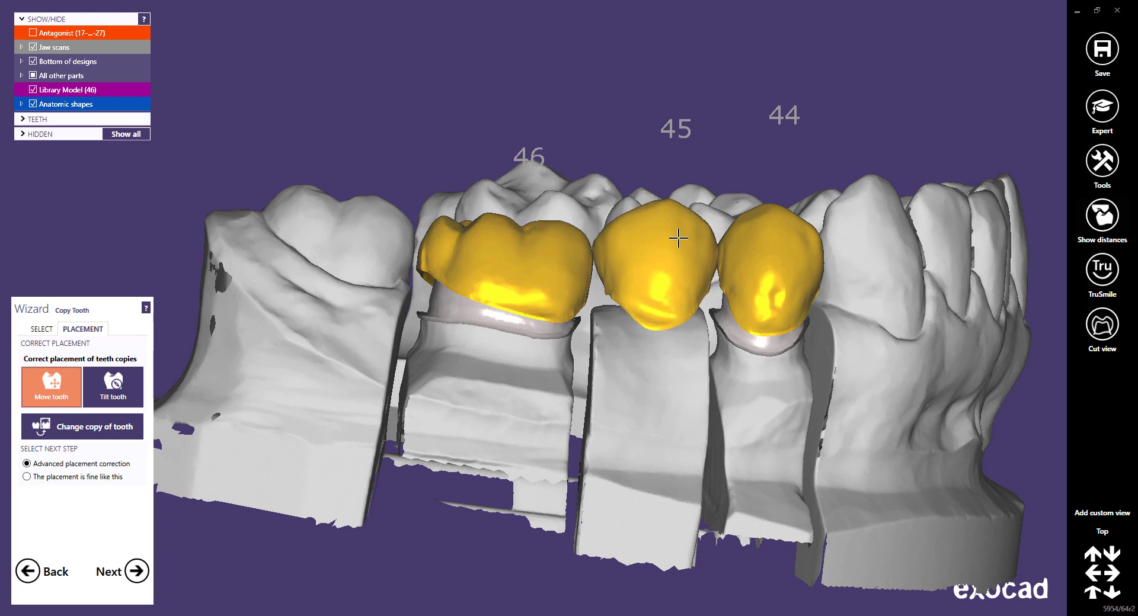
scroll(675, 236, down, 1)
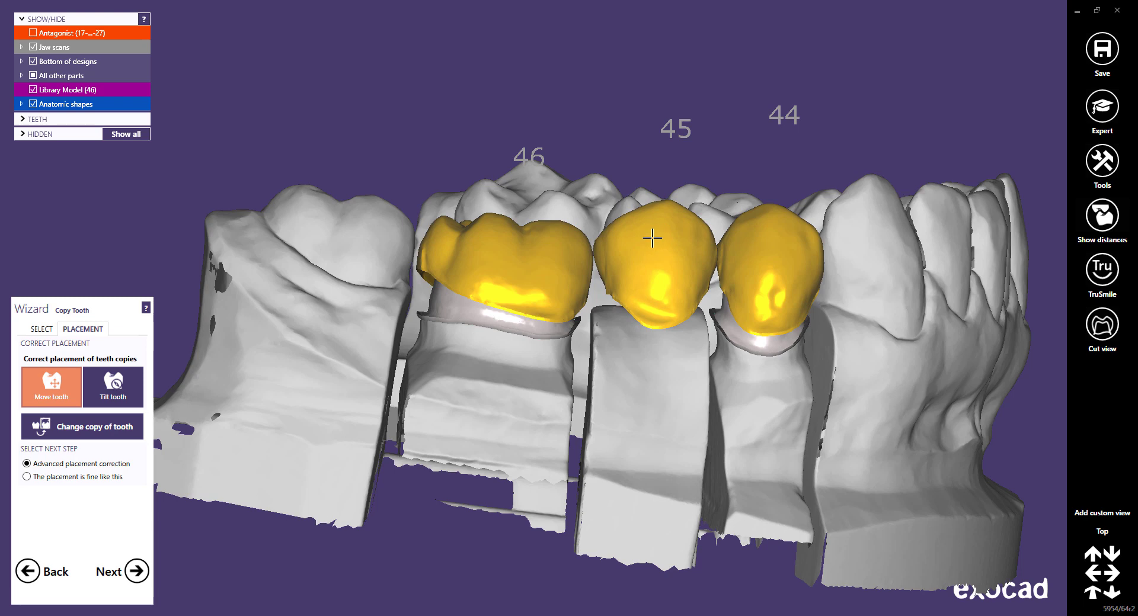
scroll(508, 243, down, 1)
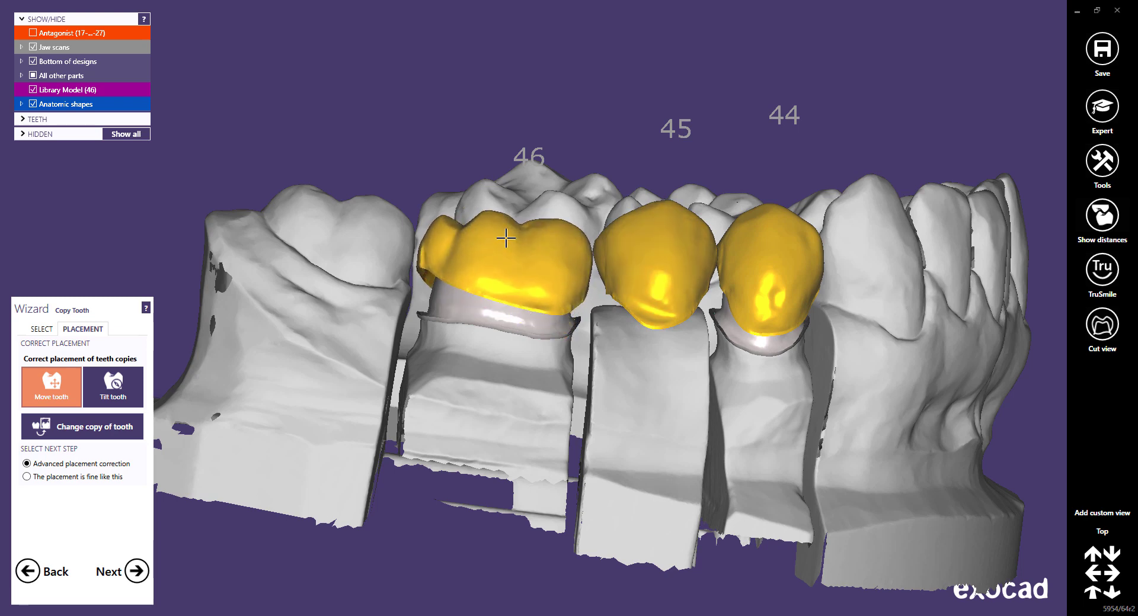
drag(506, 238, 507, 247)
drag(660, 246, 686, 259)
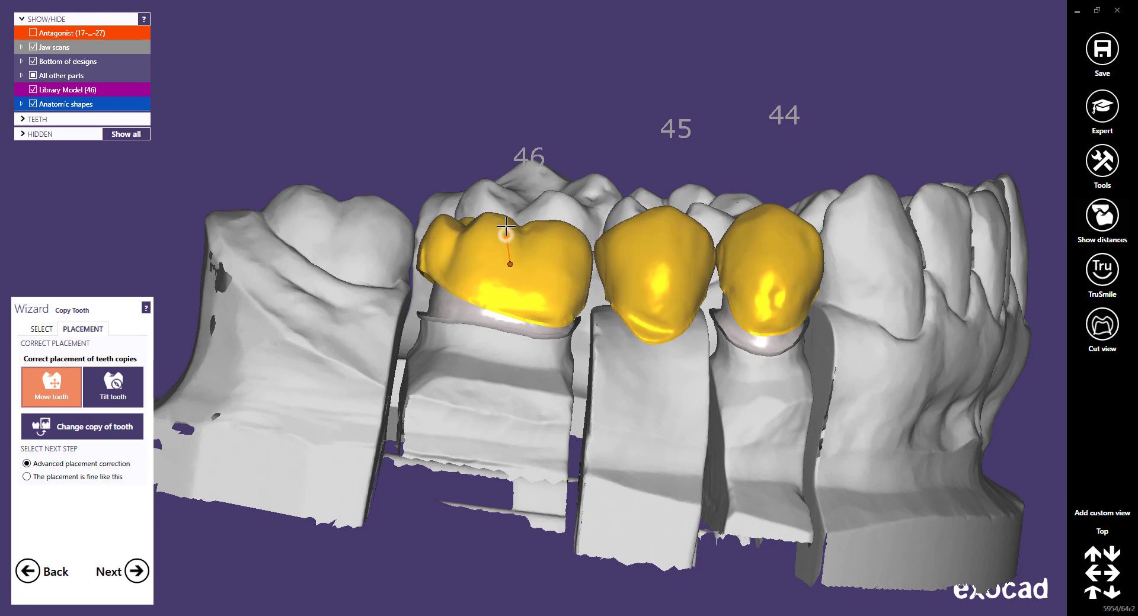
drag(508, 236, 508, 233)
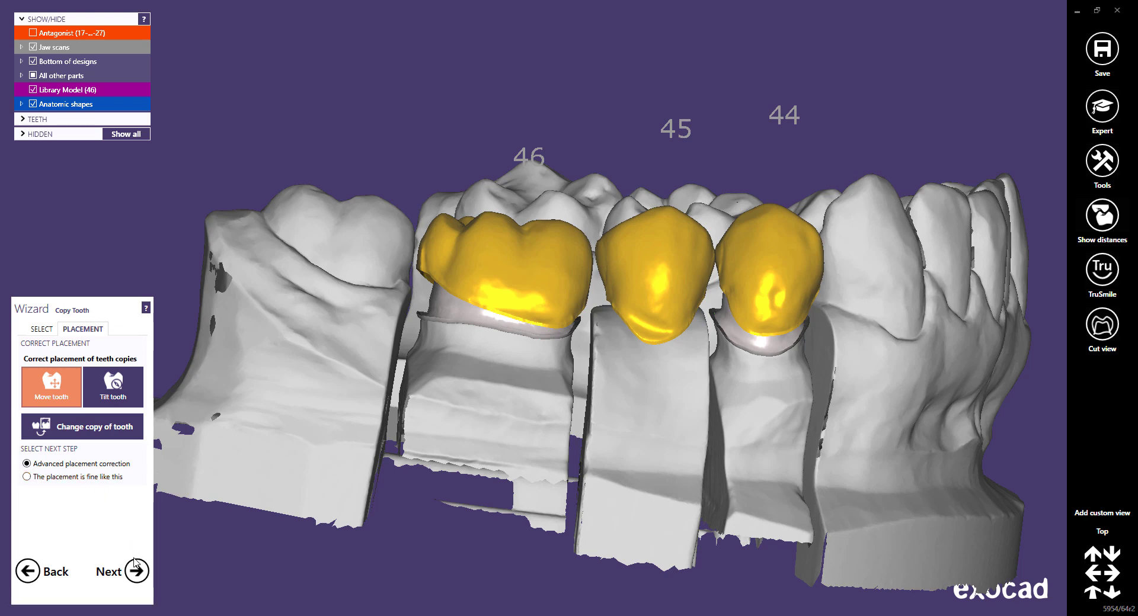
Step: In Tooth Placement, nudge the 46, 45 and 44 crowns slightly, then proceed to Free-Forming
click(137, 576)
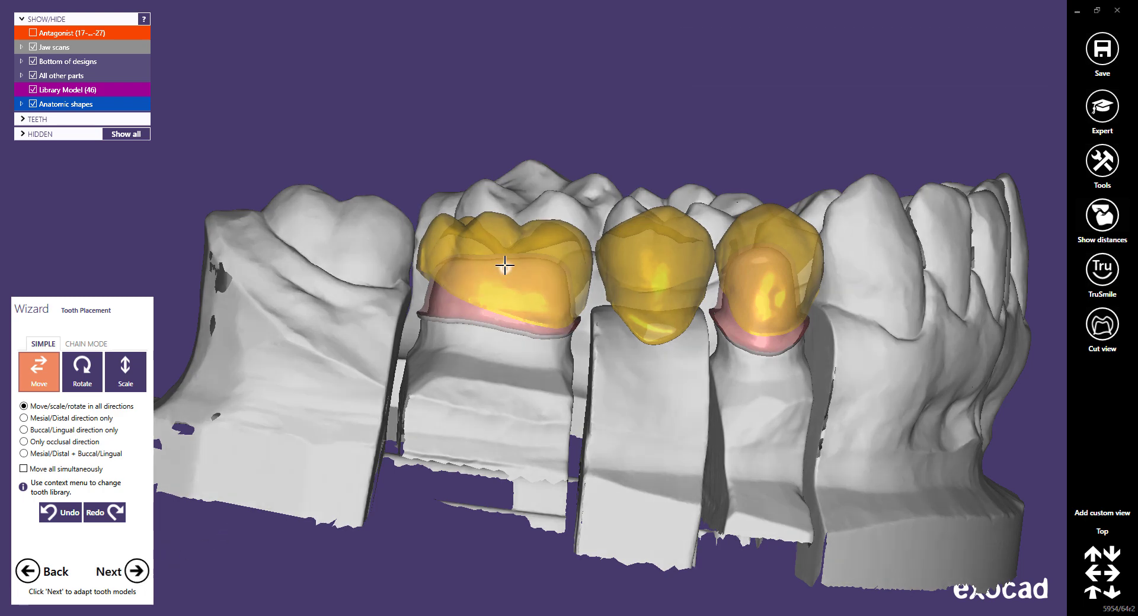
drag(505, 266, 500, 264)
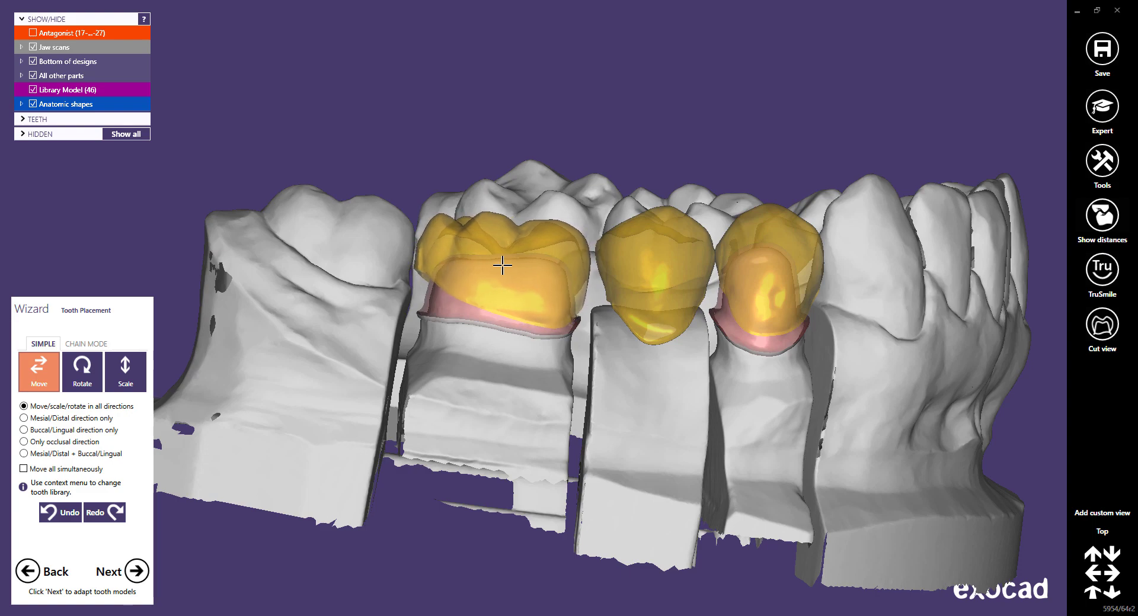
right_drag(660, 358, 540, 270)
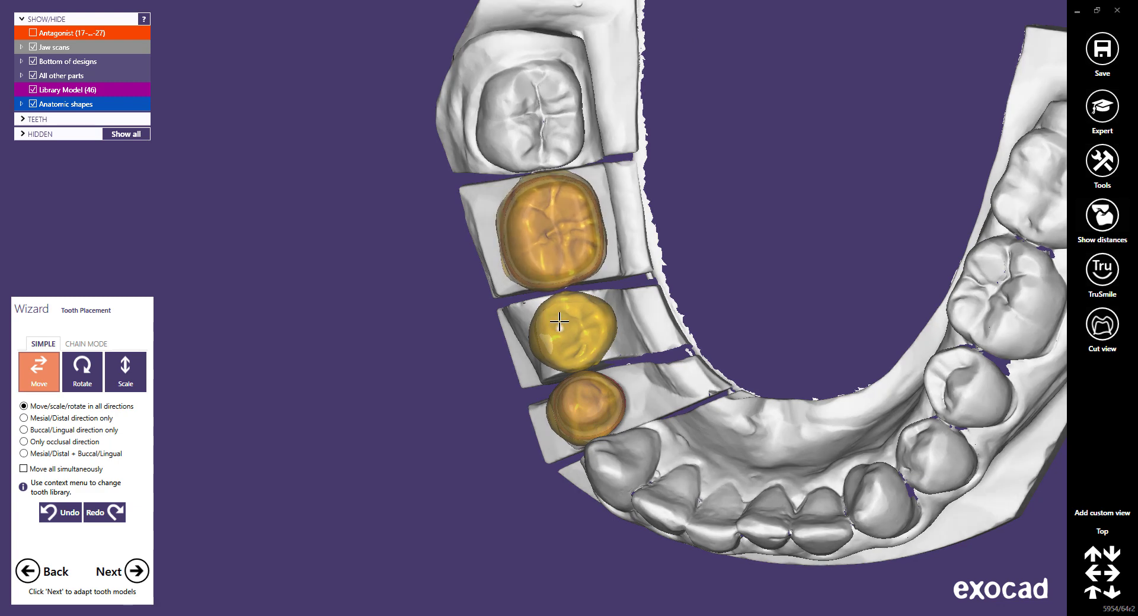
drag(554, 325, 551, 323)
drag(585, 405, 587, 402)
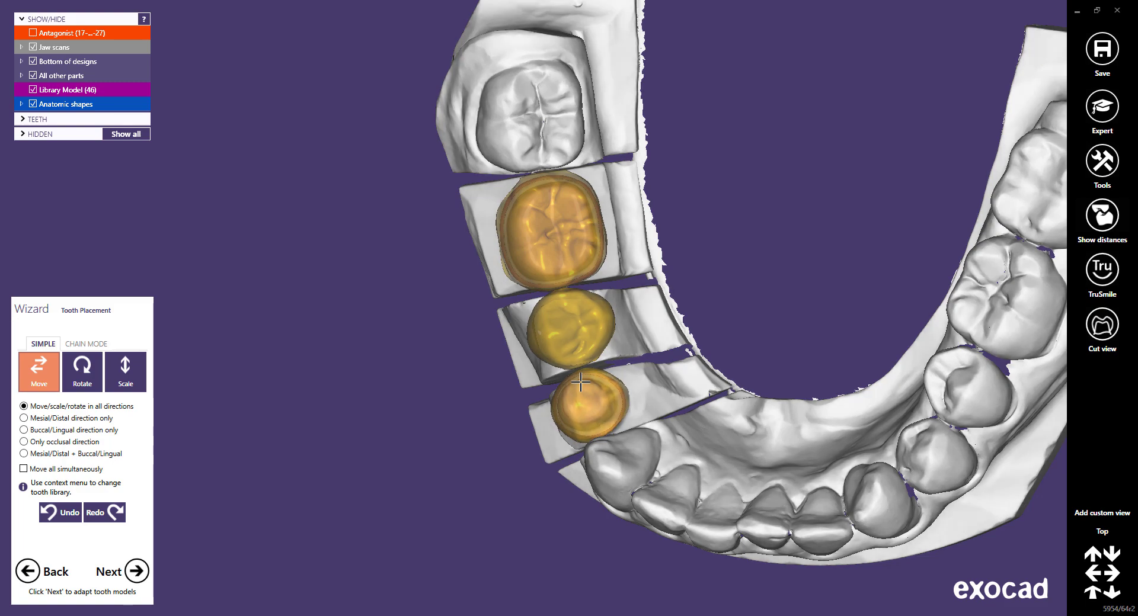
right_drag(585, 382, 606, 320)
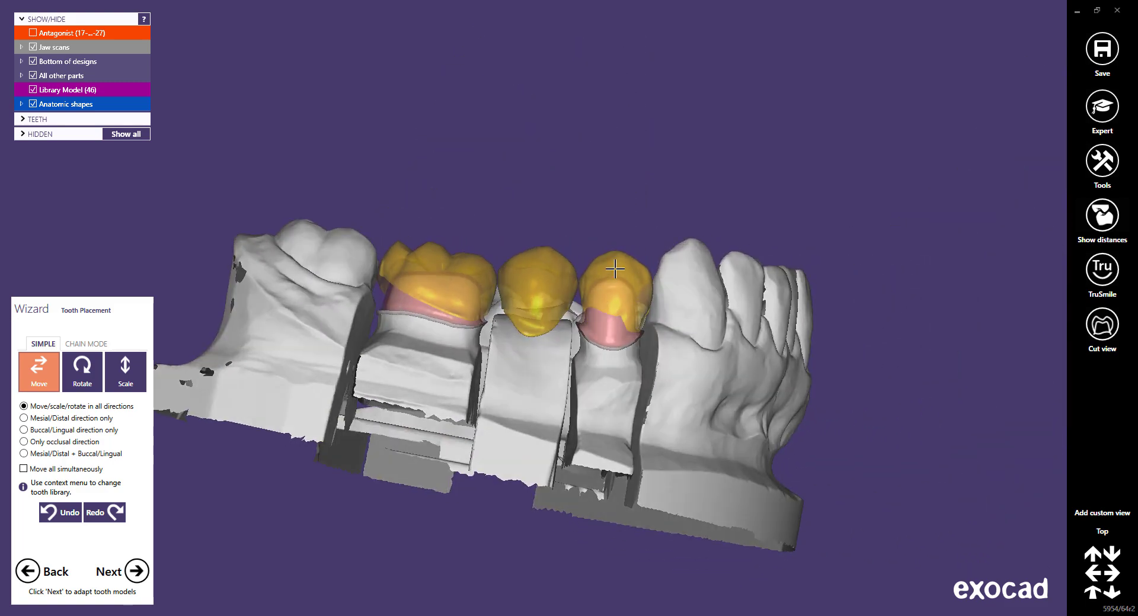
right_drag(519, 384, 583, 307)
scroll(584, 307, up, 3)
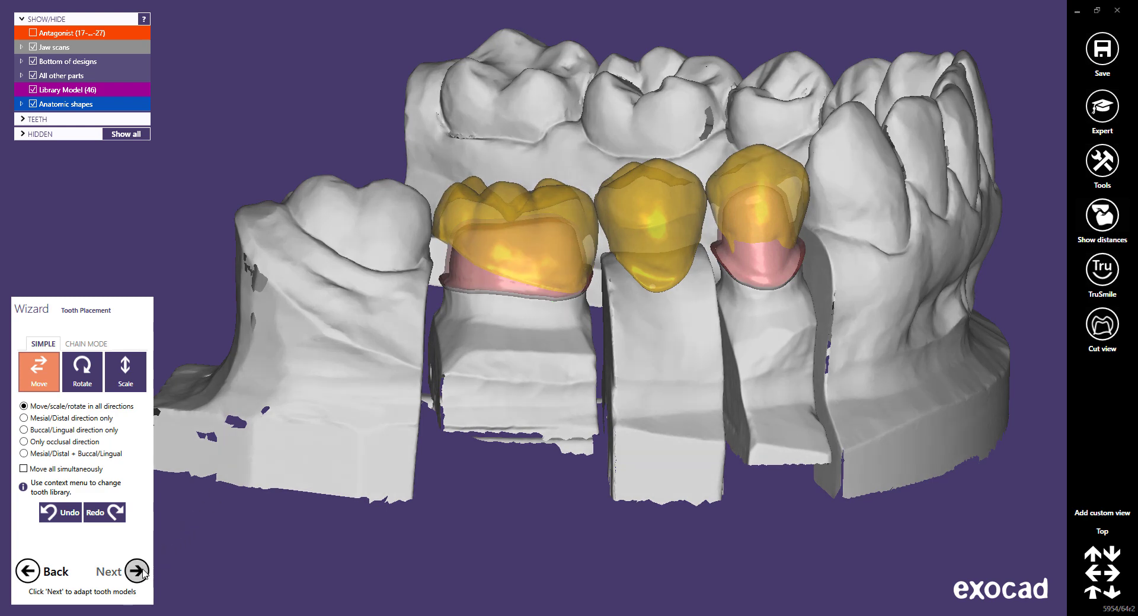
click(136, 572)
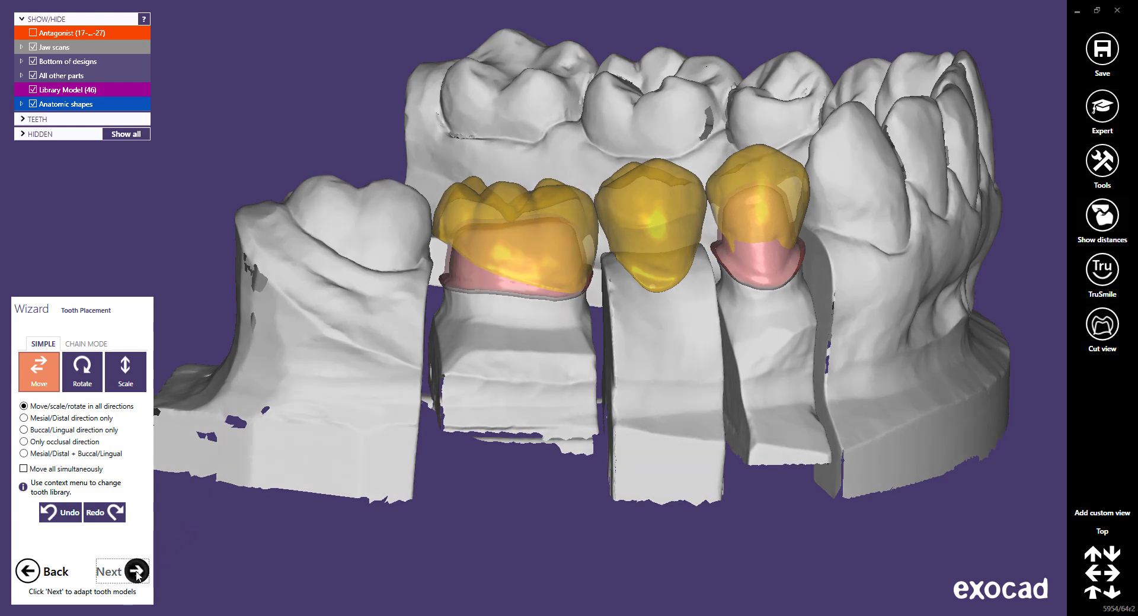